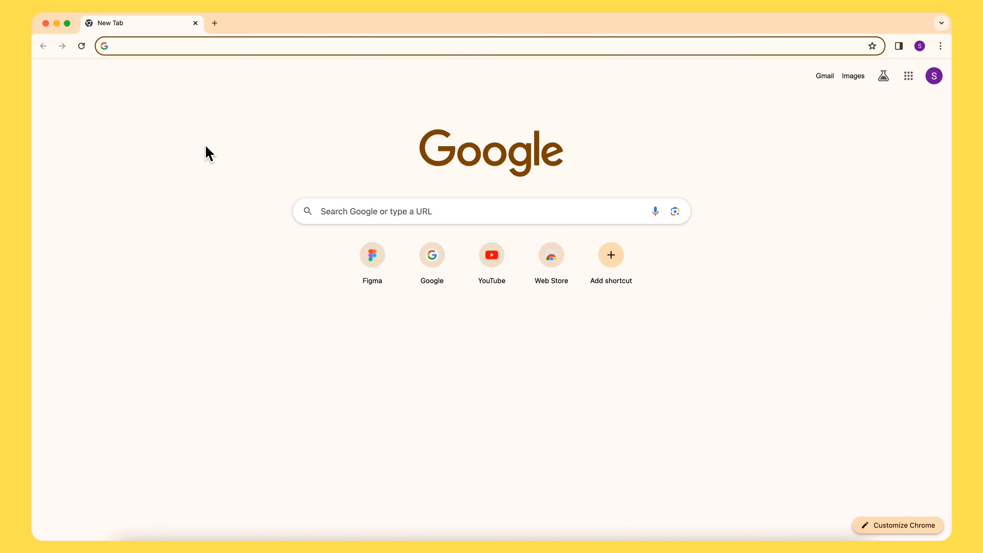
- Go to figma.com in the browser
{"action": "type", "text": "figma.com"}
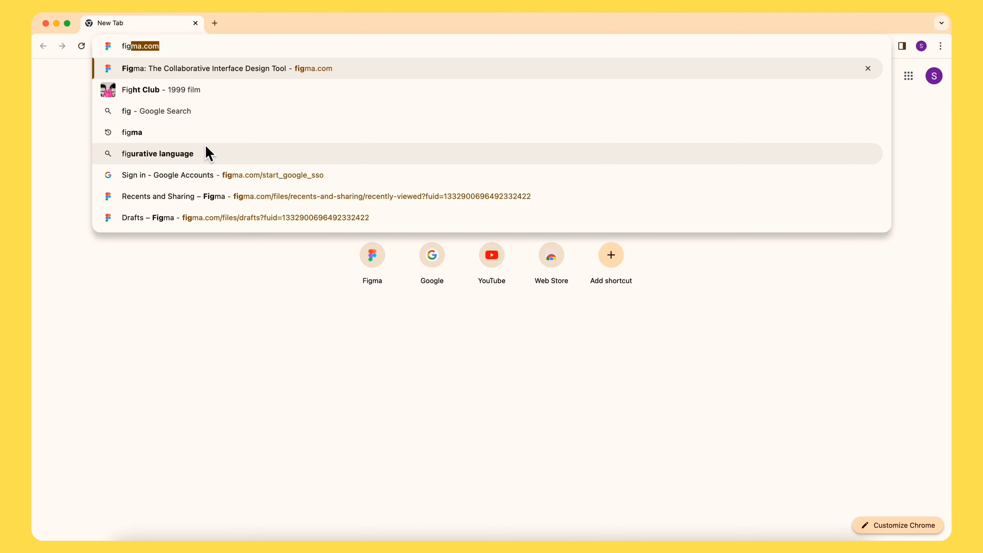
{"action": "key", "text": "Return"}
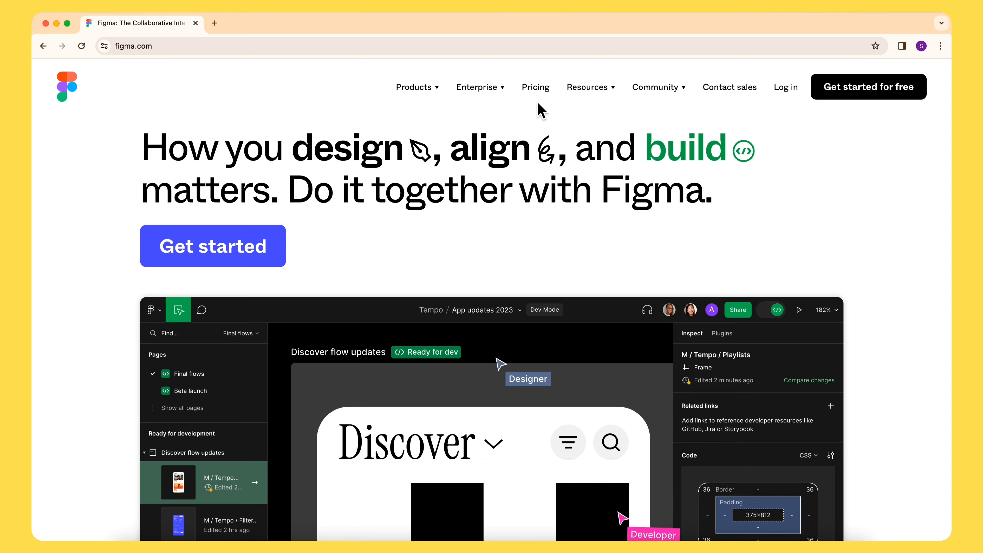
- Open the Pricing page and review the Starter and Professional plan details
{"action": "left_click", "coordinate": [535, 87]}
{"action": "scroll", "coordinate": [460, 223], "scroll_direction": "down", "scroll_amount": 3}
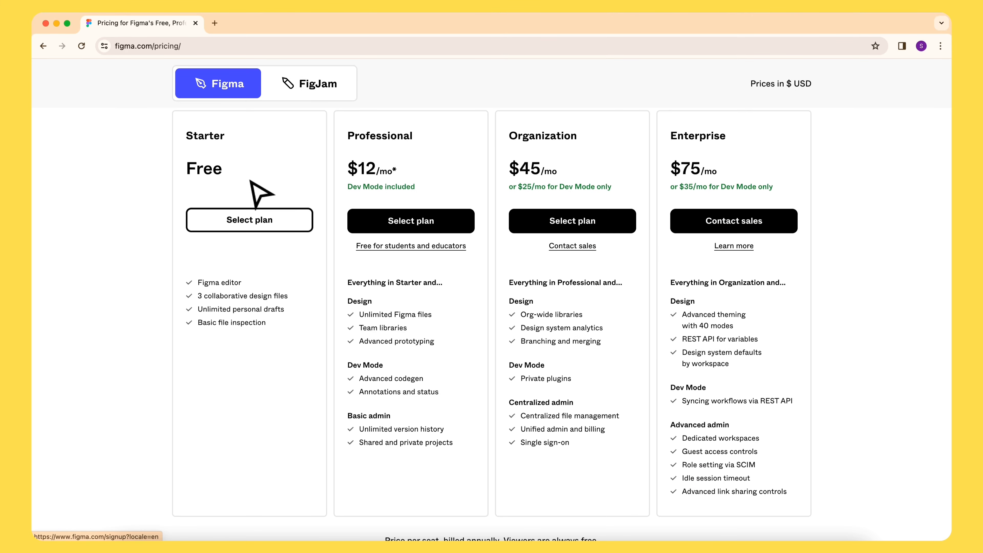
{"action": "left_click_drag", "start_coordinate": [188, 171], "coordinate": [248, 173]}
{"action": "left_click_drag", "start_coordinate": [354, 169], "coordinate": [421, 182]}
{"action": "left_click", "coordinate": [424, 179]}
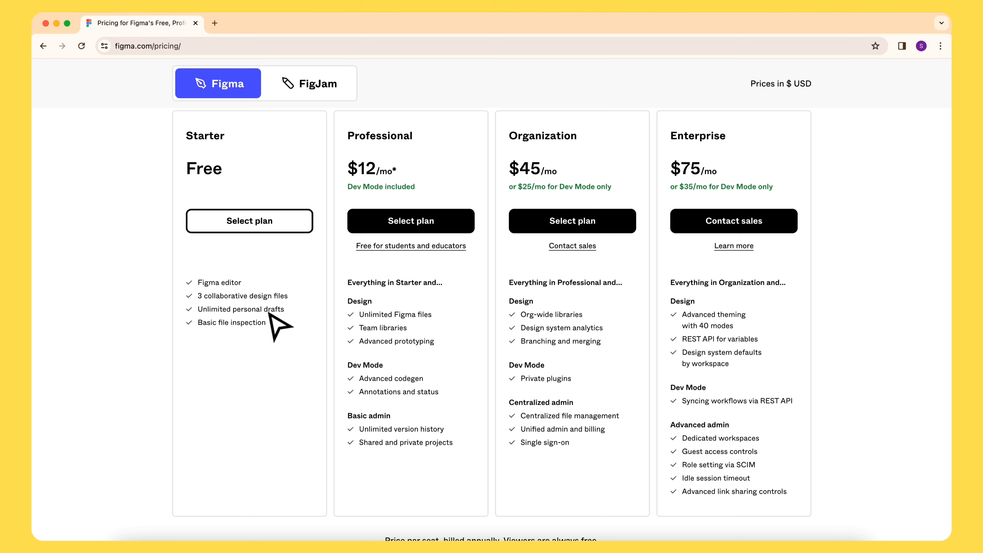
{"action": "scroll", "coordinate": [443, 385], "scroll_direction": "up", "scroll_amount": 4}
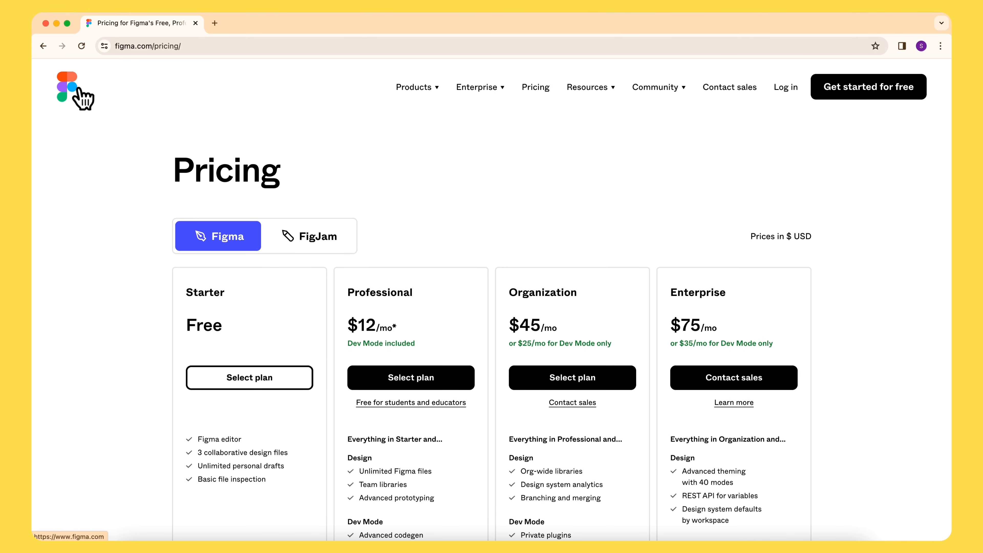
- Return to the home page and start creating an account with Continue with Google
{"action": "left_click", "coordinate": [72, 95]}
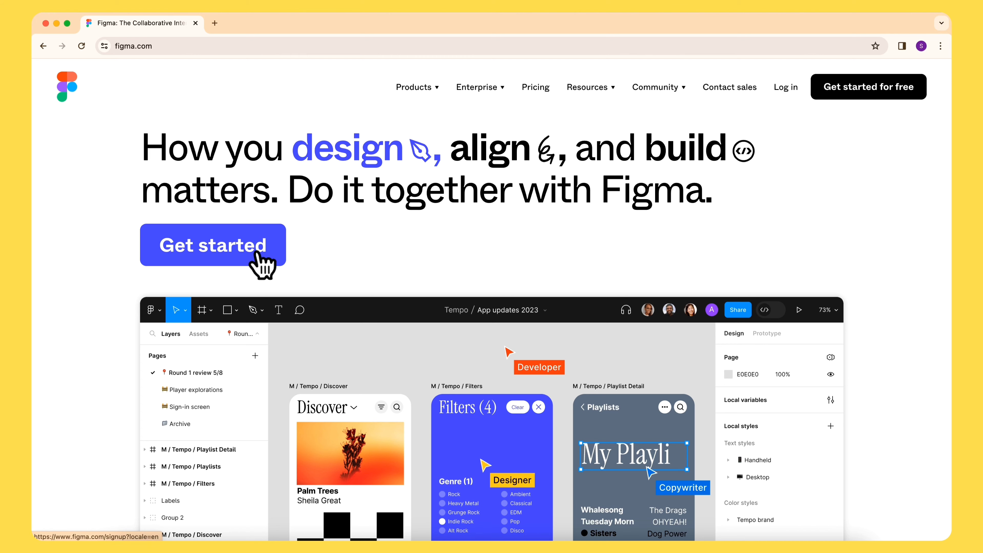
{"action": "left_click", "coordinate": [257, 252]}
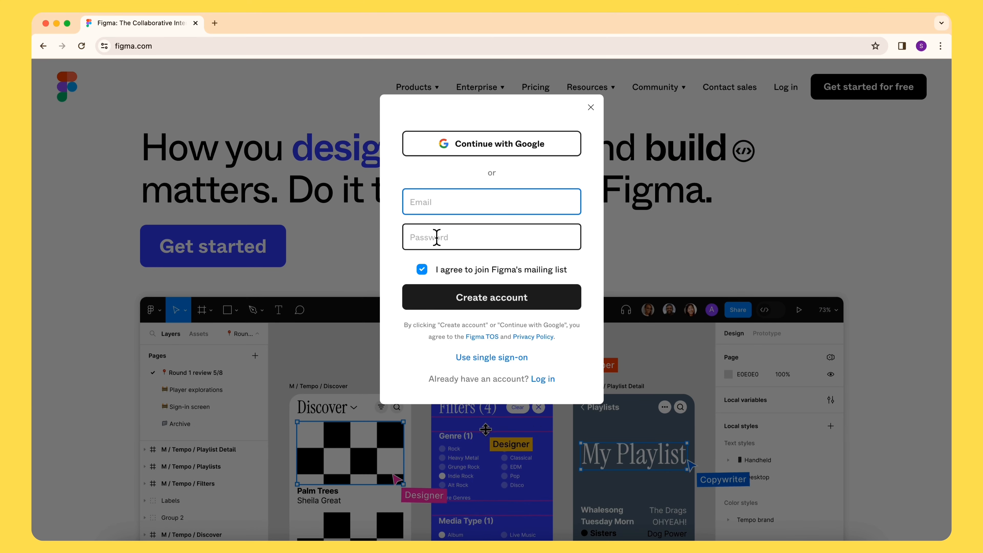
{"action": "left_click", "coordinate": [420, 202]}
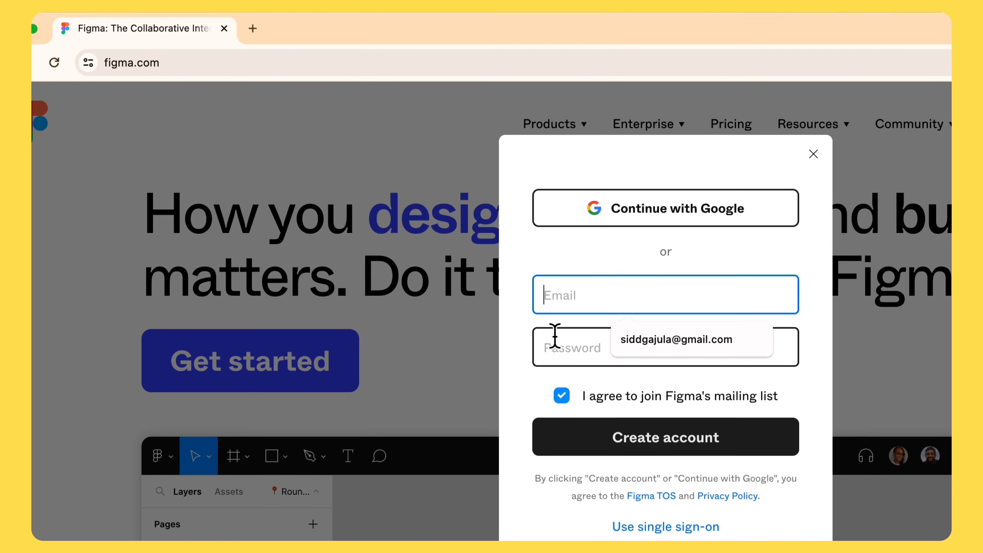
{"action": "left_click", "coordinate": [587, 248]}
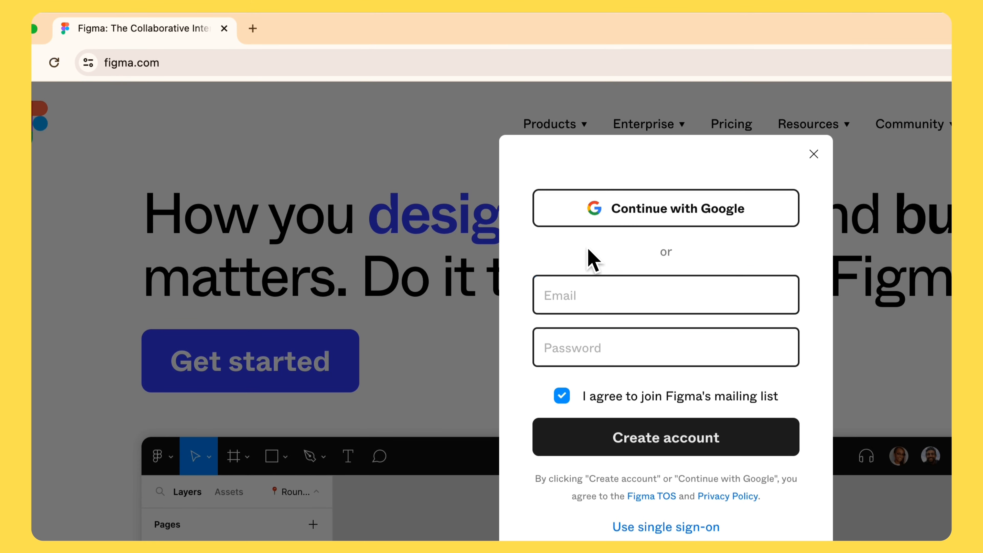
{"action": "left_click", "coordinate": [656, 212]}
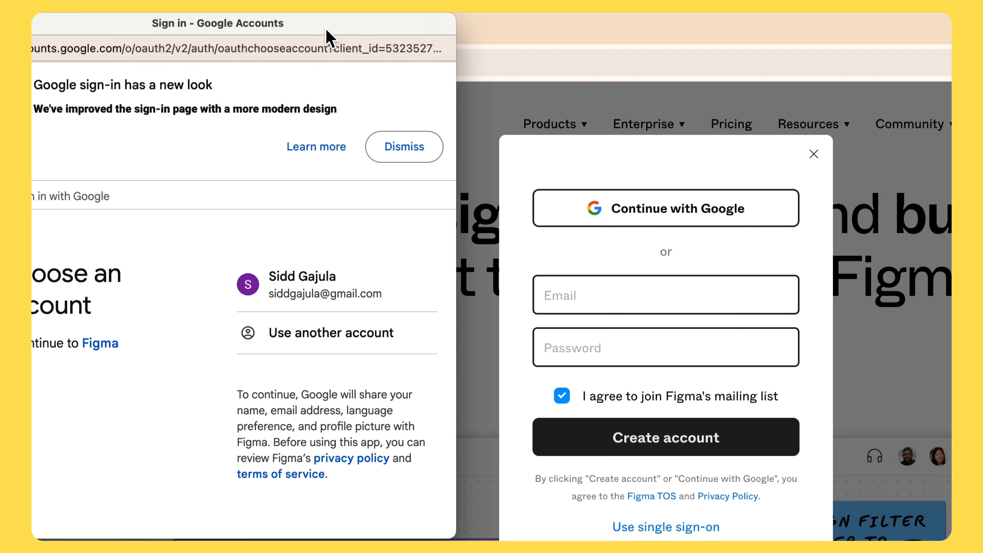
- Choose the existing Google account in the sign-in window to continue to Figma
{"action": "left_click_drag", "start_coordinate": [329, 35], "coordinate": [445, 104]}
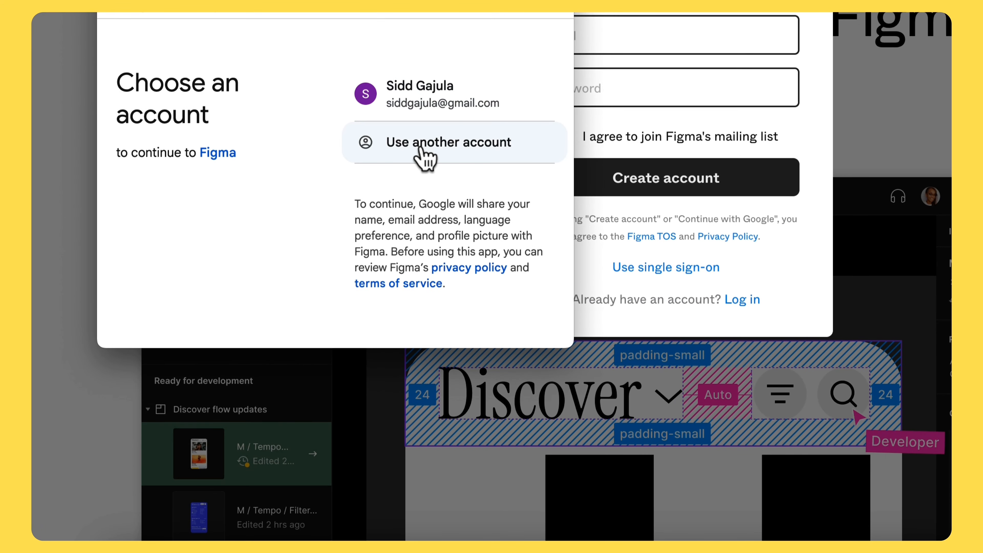
{"action": "scroll", "coordinate": [418, 168], "scroll_direction": "down", "scroll_amount": 3}
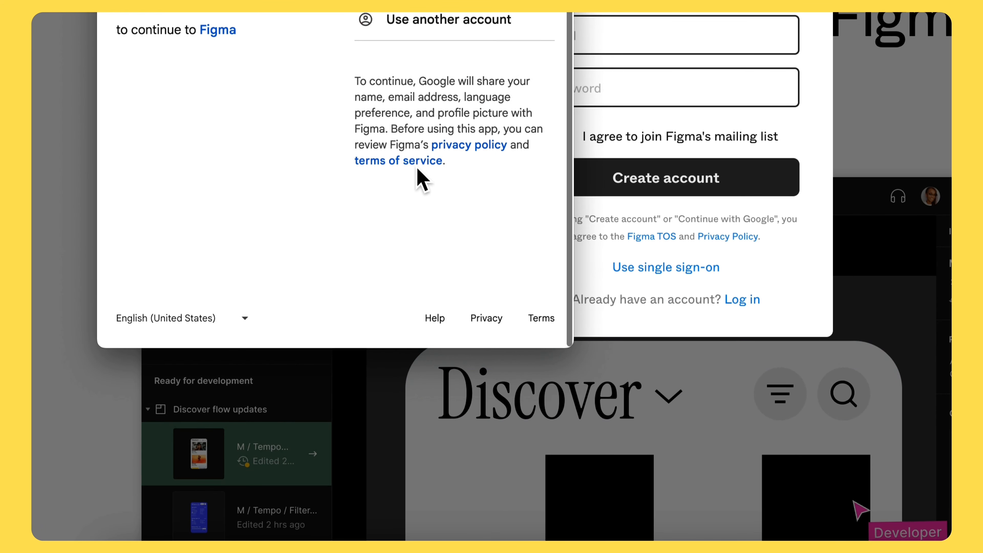
{"action": "scroll", "coordinate": [417, 168], "scroll_direction": "up", "scroll_amount": 3}
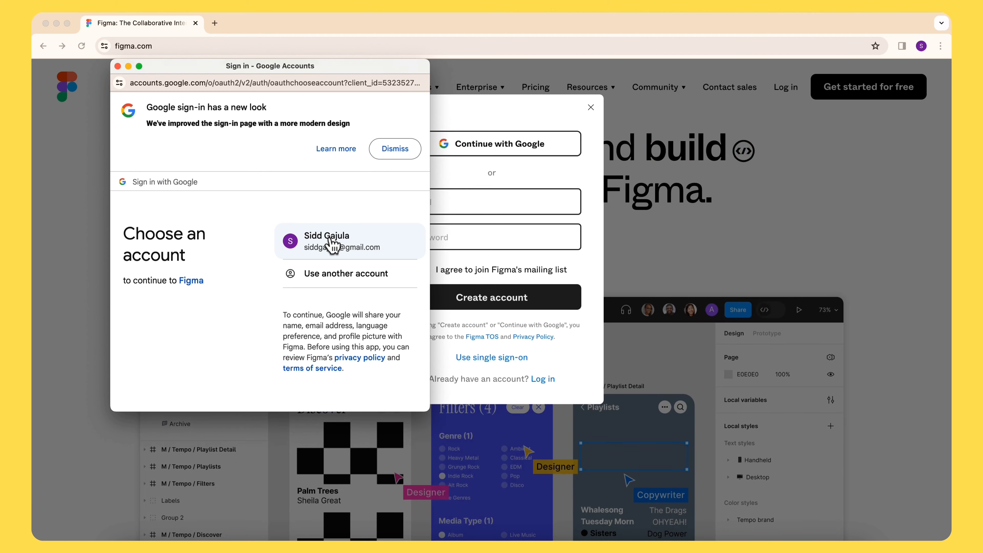
{"action": "left_click", "coordinate": [332, 246]}
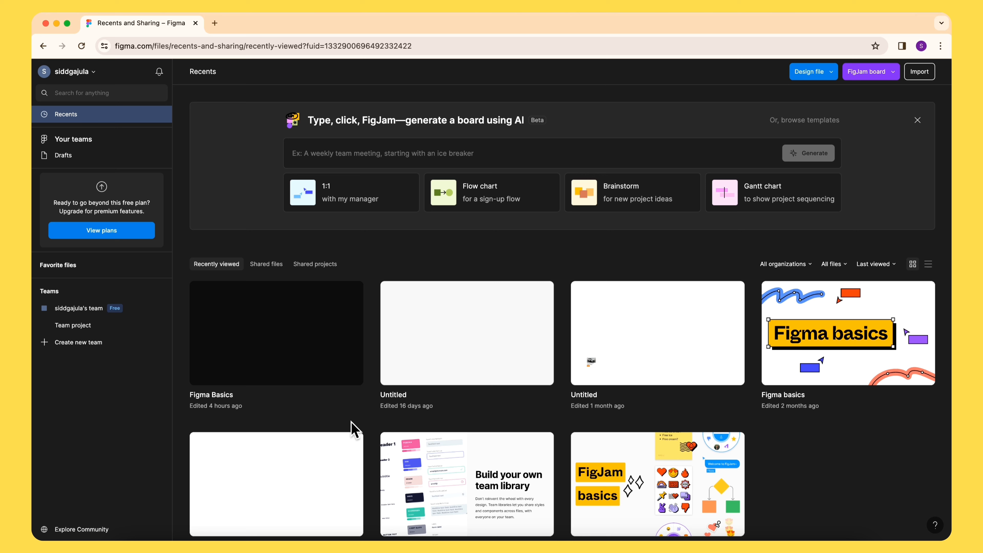
- Examine the account menu and the file search options in the file browser
{"action": "left_click", "coordinate": [89, 71]}
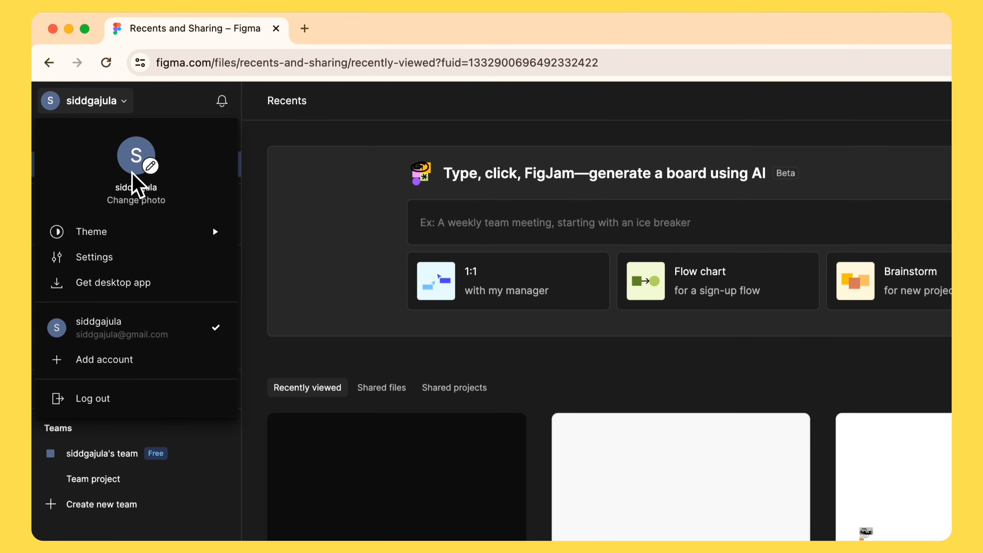
{"action": "mouse_move", "coordinate": [110, 230]}
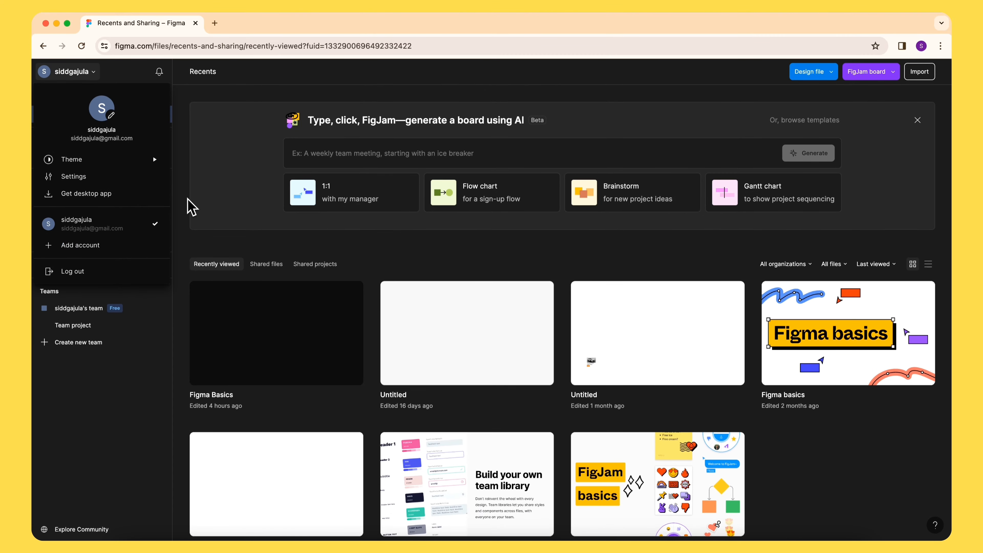
{"action": "left_click", "coordinate": [187, 207]}
{"action": "left_click", "coordinate": [102, 97]}
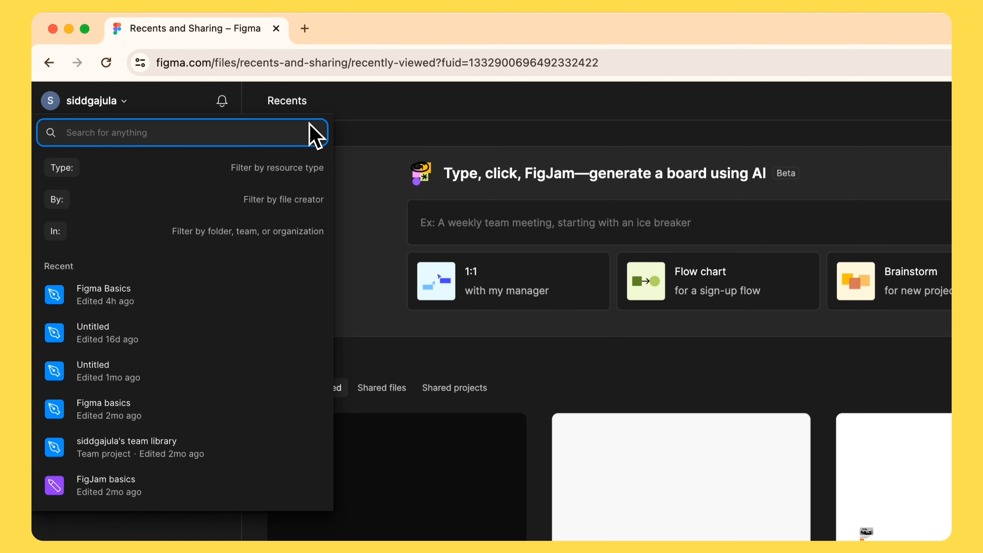
{"action": "left_click", "coordinate": [353, 135]}
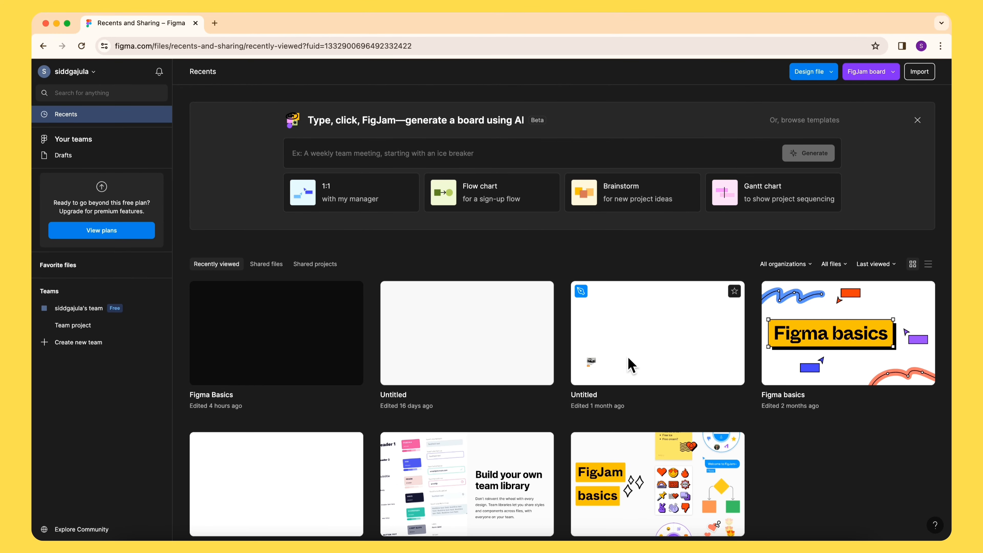
- Open Drafts in the file browser and collapse the Teams section
{"action": "left_click", "coordinate": [36, 292]}
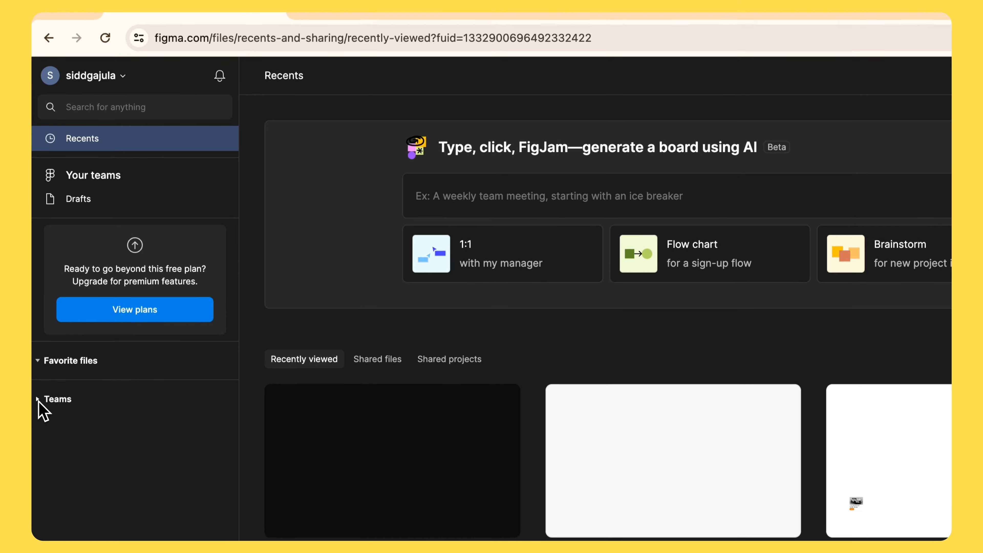
{"action": "left_click", "coordinate": [36, 292]}
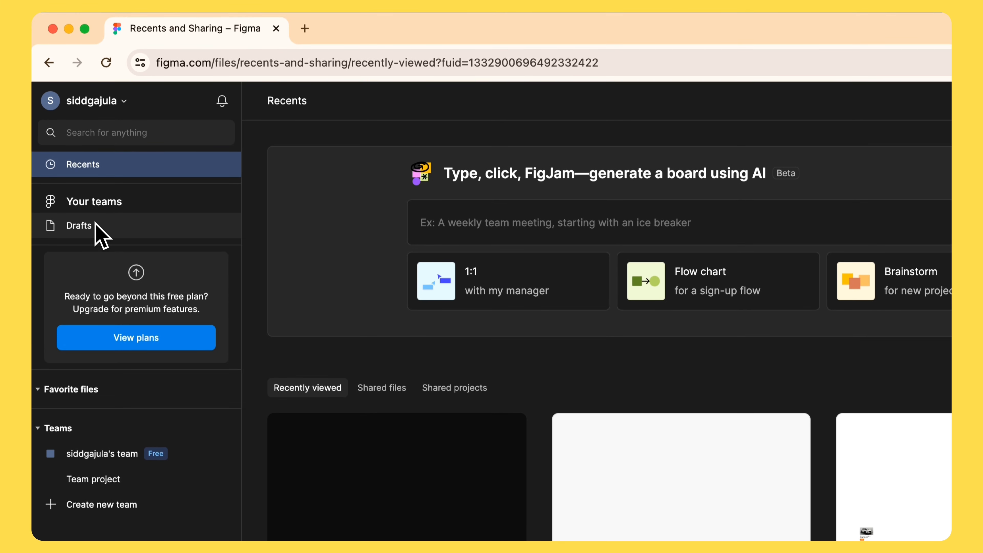
{"action": "left_click", "coordinate": [95, 213]}
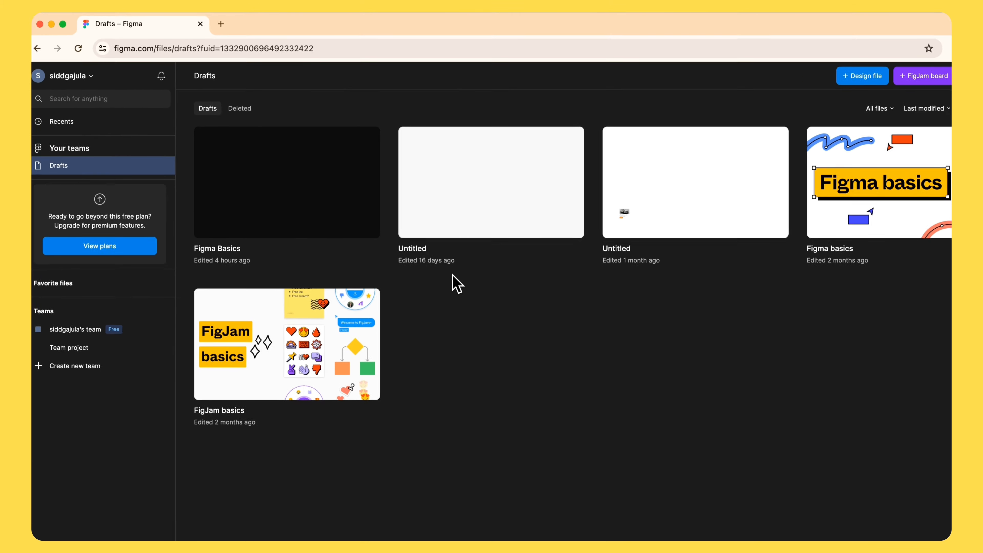
{"action": "left_click", "coordinate": [40, 311]}
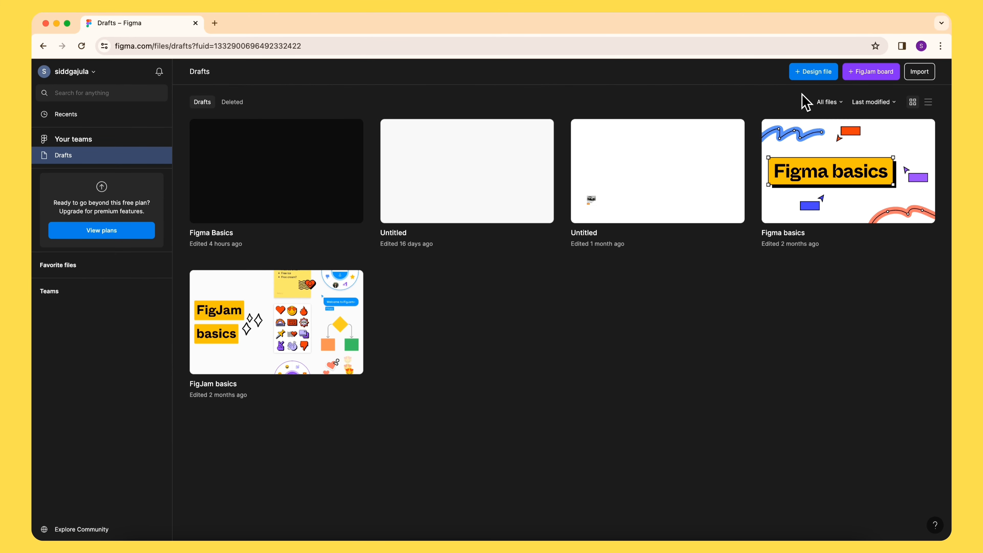
- Create a new design file from Drafts
{"action": "left_click", "coordinate": [817, 81]}
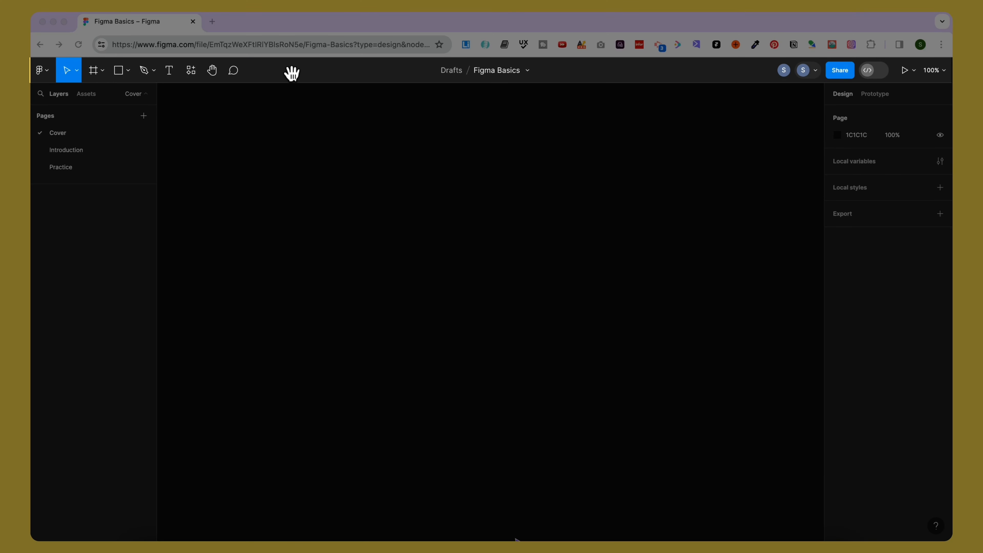
{"action": "left_click", "coordinate": [292, 73]}
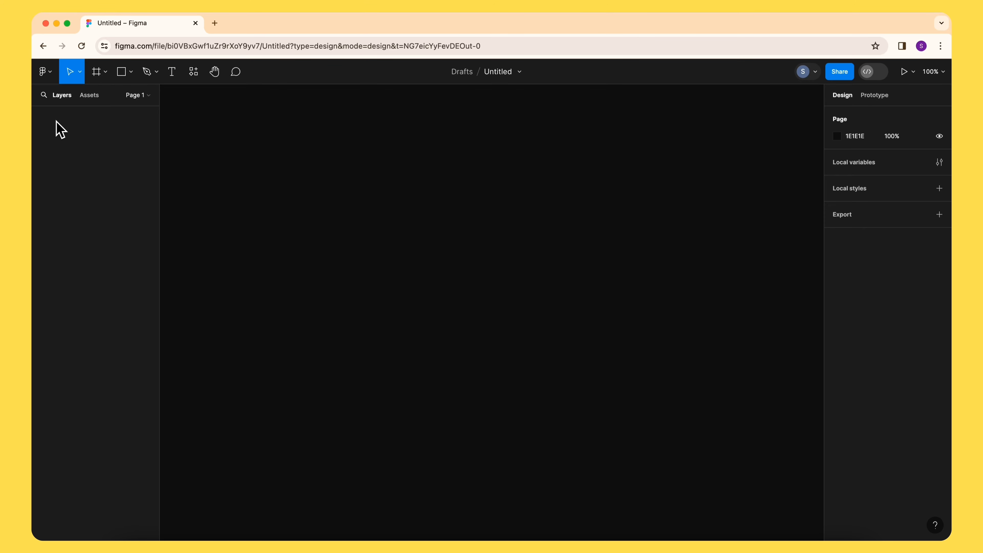
- Browse the main menu's File, Text and View submenus
{"action": "left_click", "coordinate": [46, 72]}
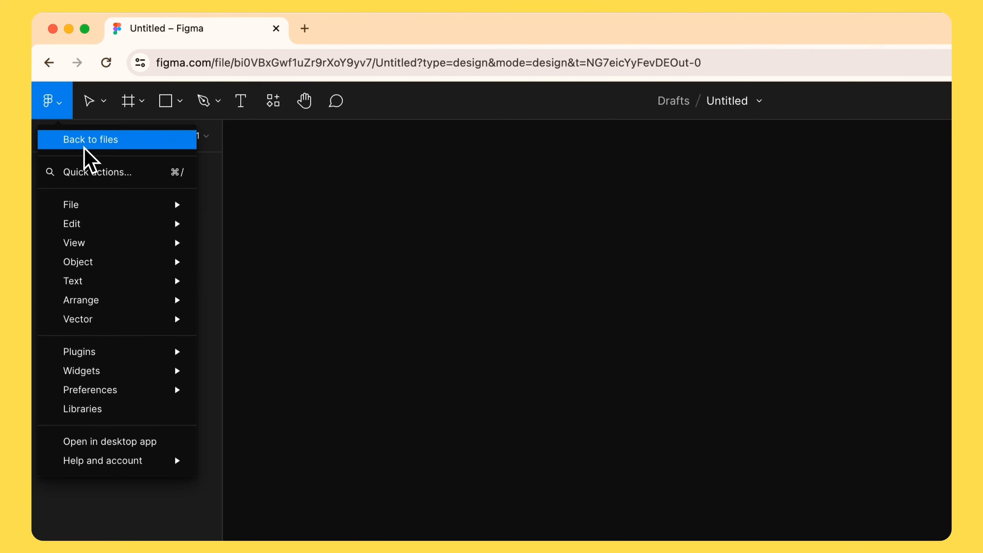
{"action": "mouse_move", "coordinate": [95, 197]}
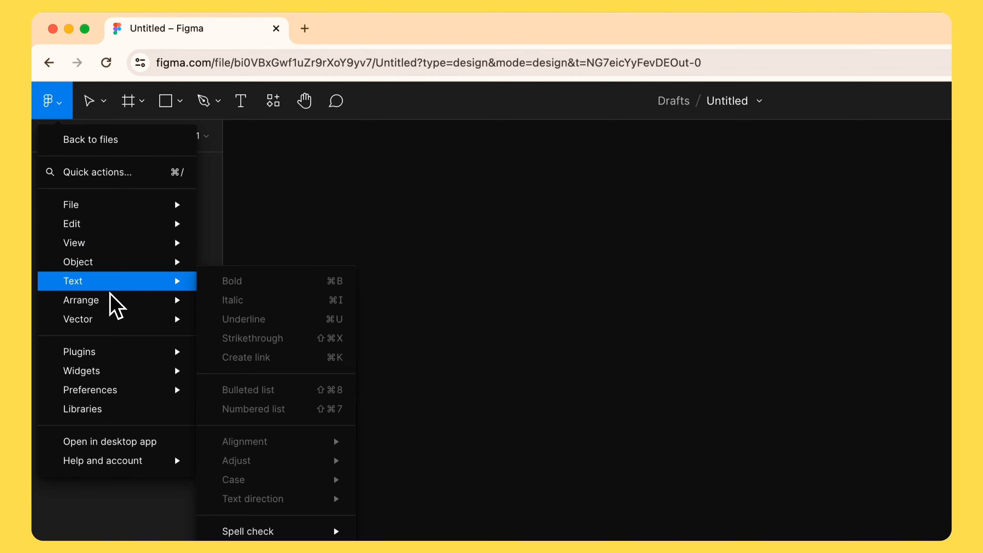
{"action": "mouse_move", "coordinate": [107, 243]}
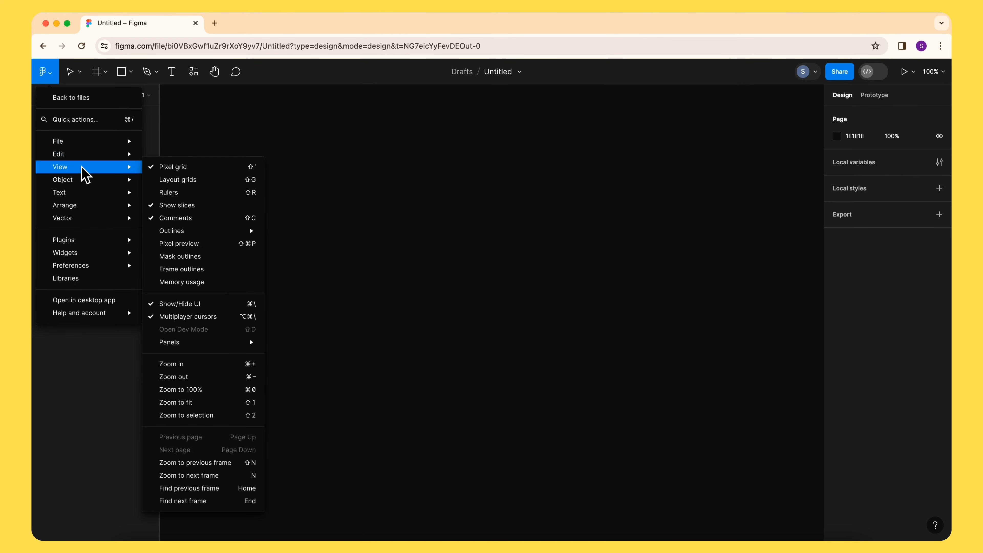
{"action": "mouse_move", "coordinate": [81, 197]}
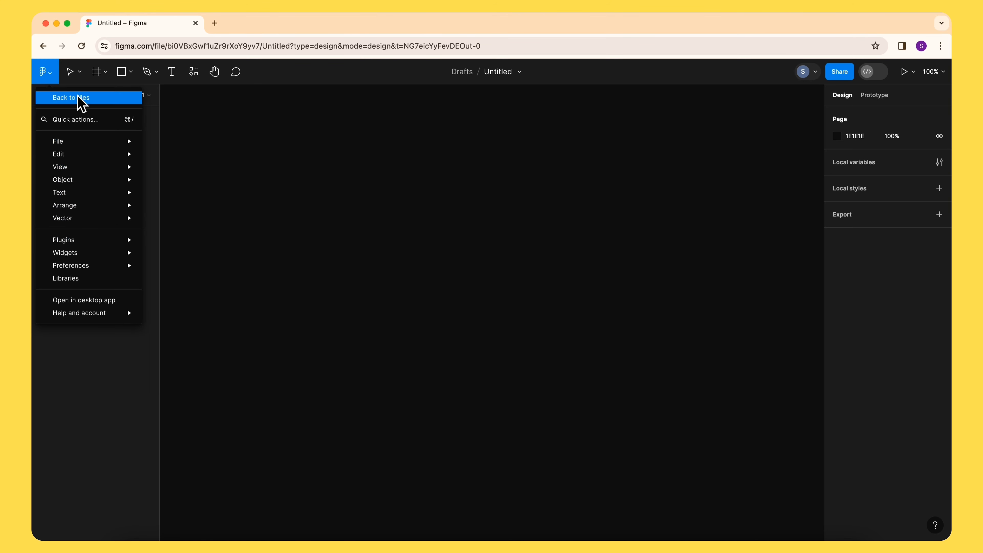
{"action": "left_click", "coordinate": [78, 75]}
- Select the Frame tool and add a Desktop Wireframe frame of 1440 × 1024
{"action": "left_click", "coordinate": [79, 72]}
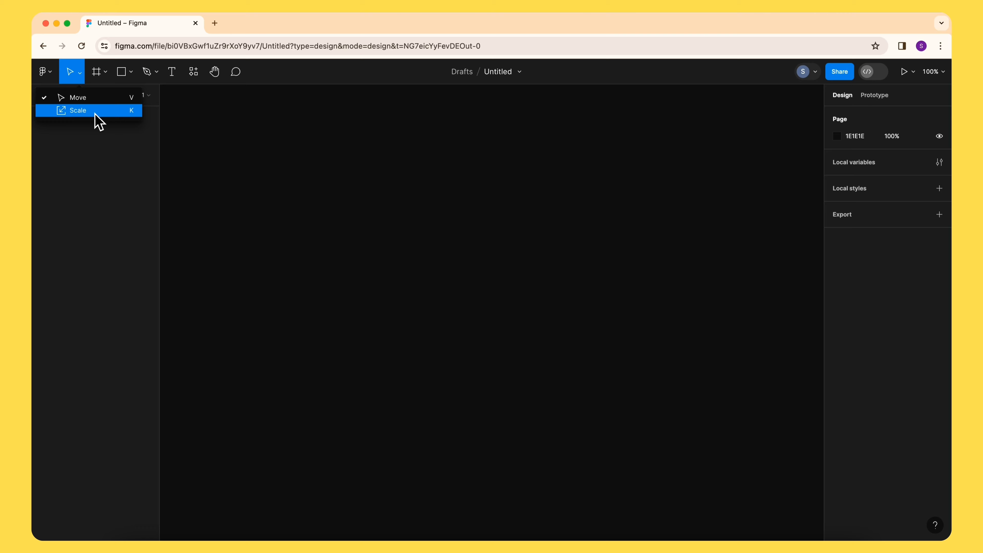
{"action": "left_click", "coordinate": [105, 72]}
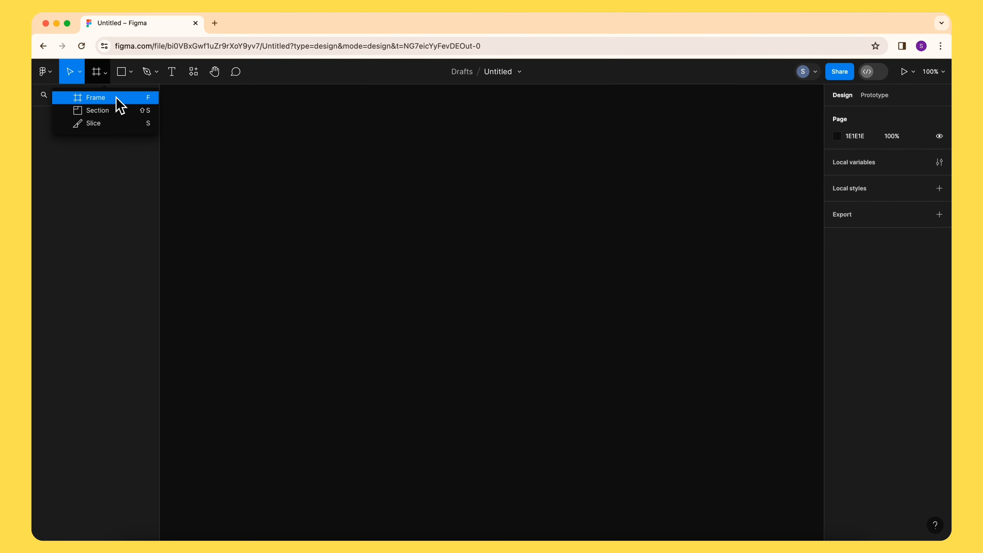
{"action": "left_click", "coordinate": [117, 99]}
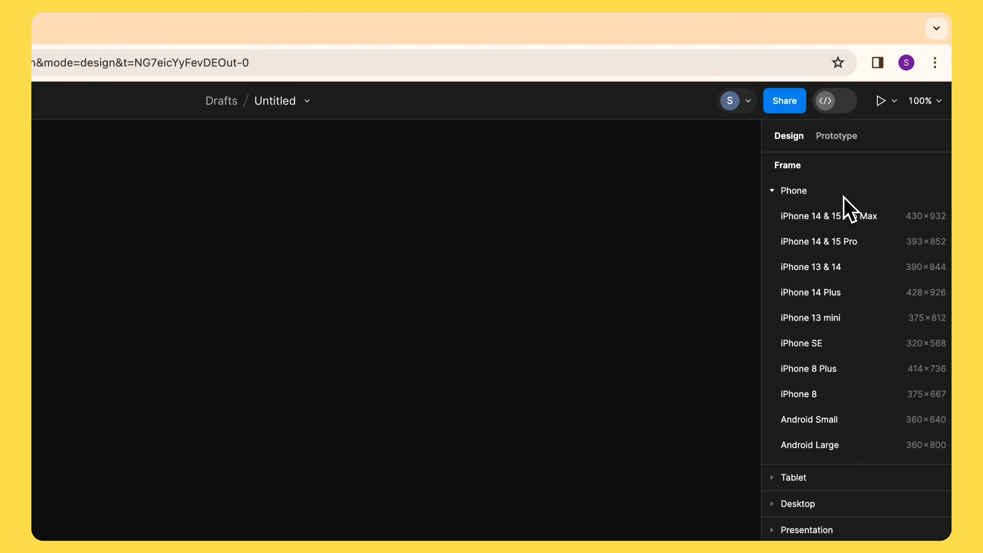
{"action": "left_click", "coordinate": [773, 191]}
{"action": "left_click", "coordinate": [772, 192]}
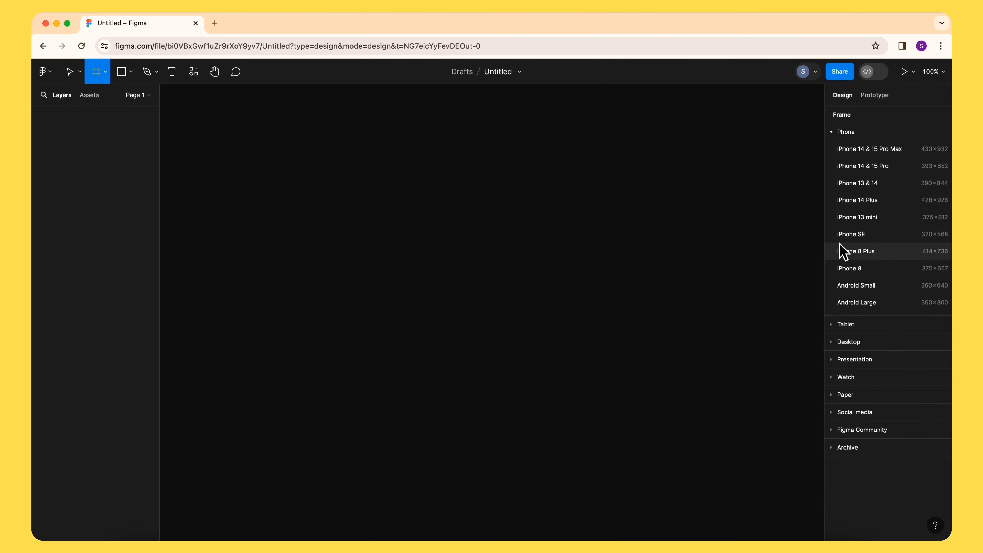
{"action": "left_click", "coordinate": [836, 341]}
{"action": "left_click", "coordinate": [919, 257]}
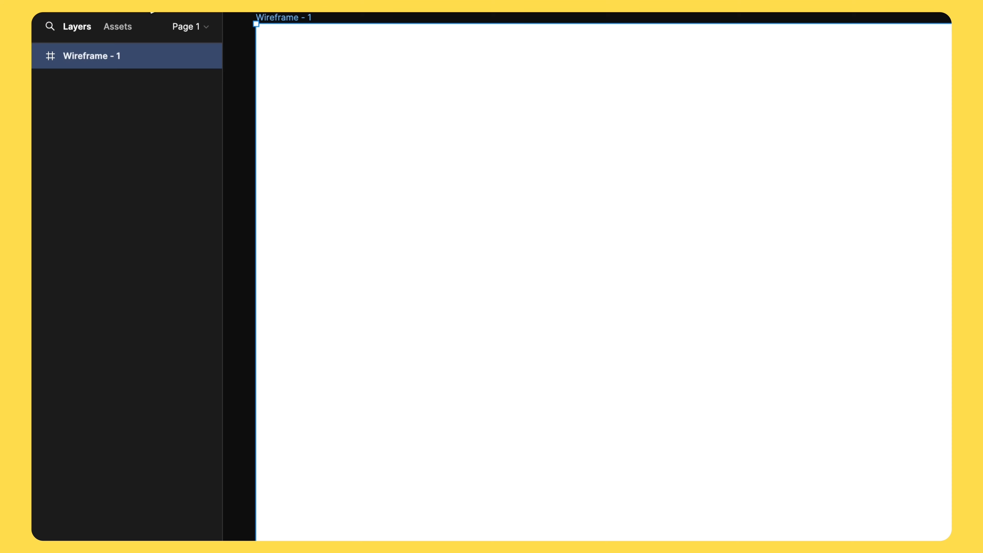
{"action": "left_click", "coordinate": [152, 11]}
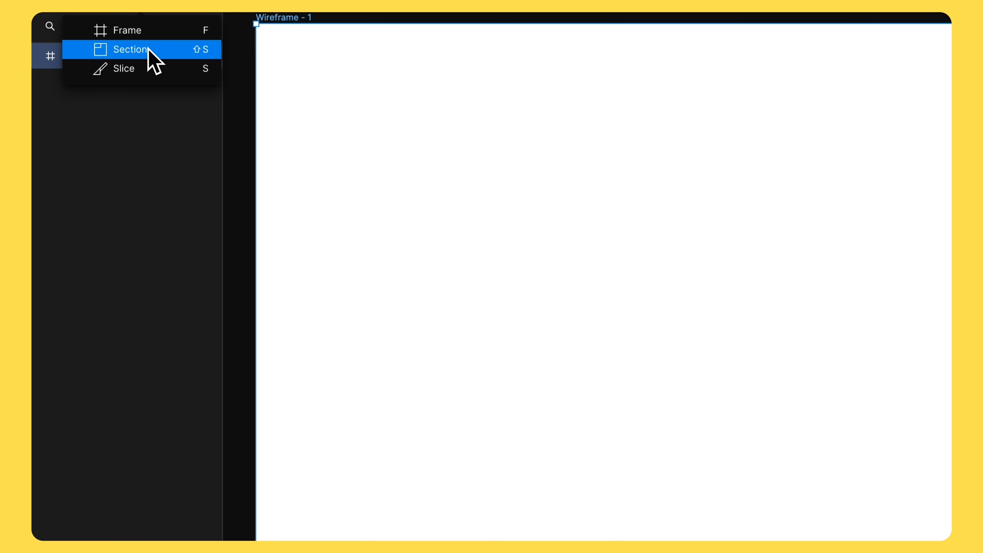
{"action": "left_click", "coordinate": [185, 11]}
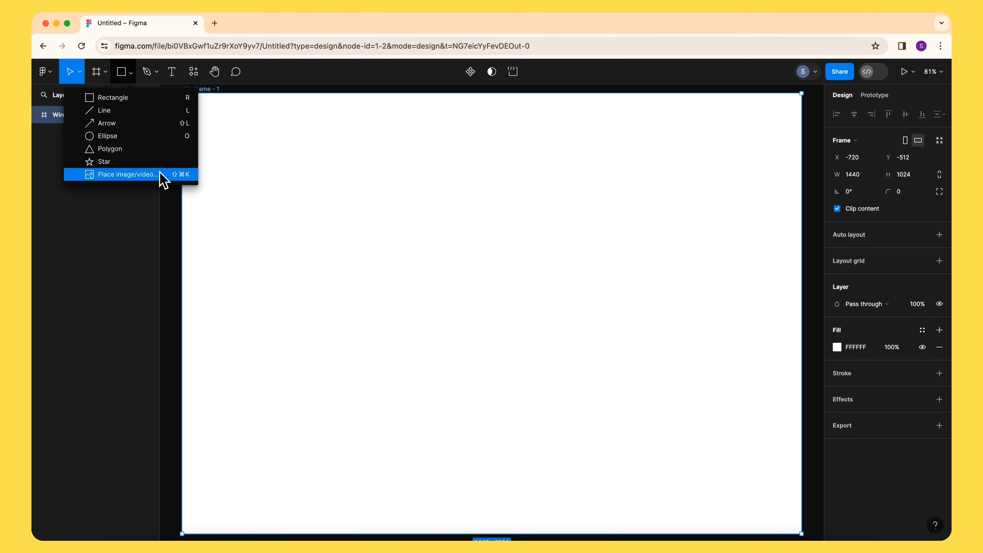
- Browse the shape and pen tool menus, then switch to the Text tool
{"action": "left_click", "coordinate": [218, 130]}
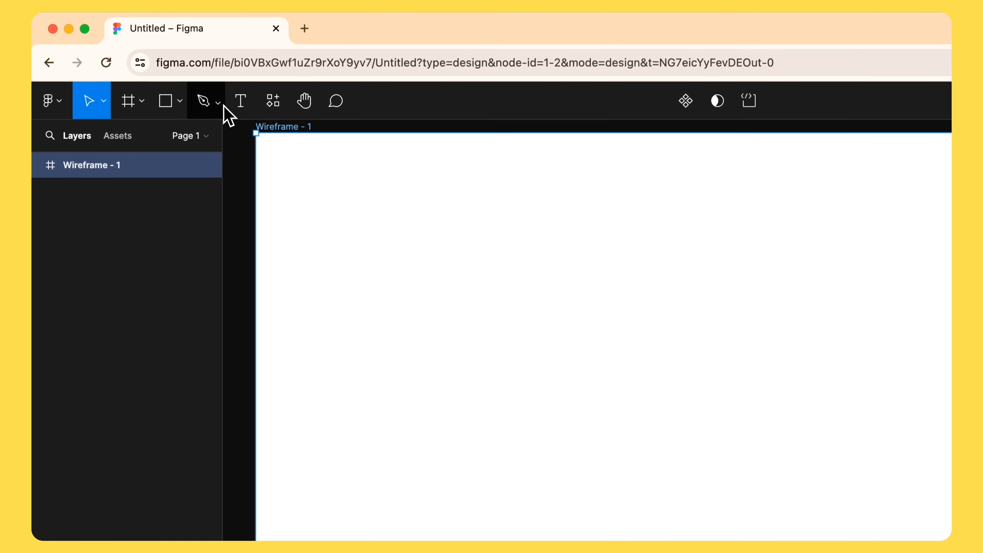
{"action": "left_click", "coordinate": [219, 102]}
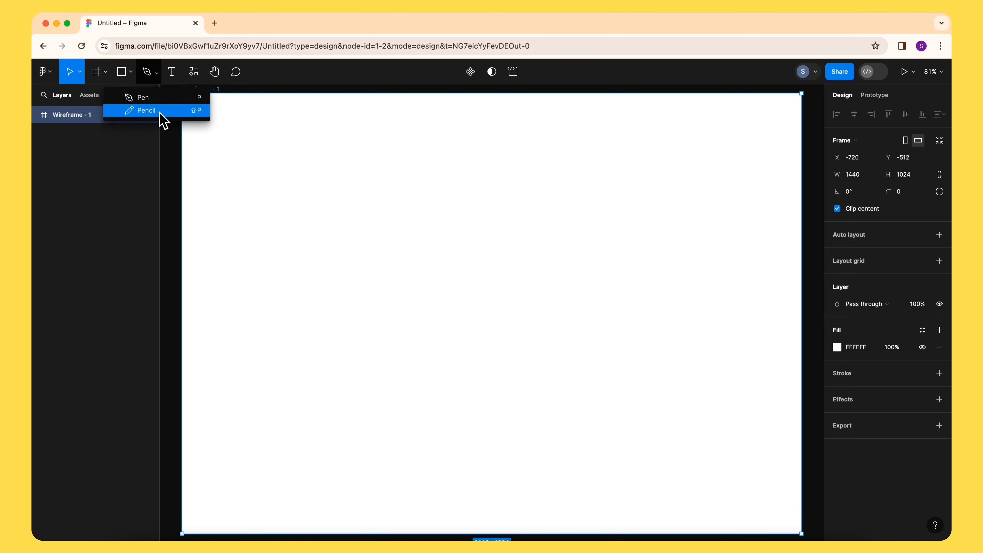
{"action": "left_click", "coordinate": [171, 71]}
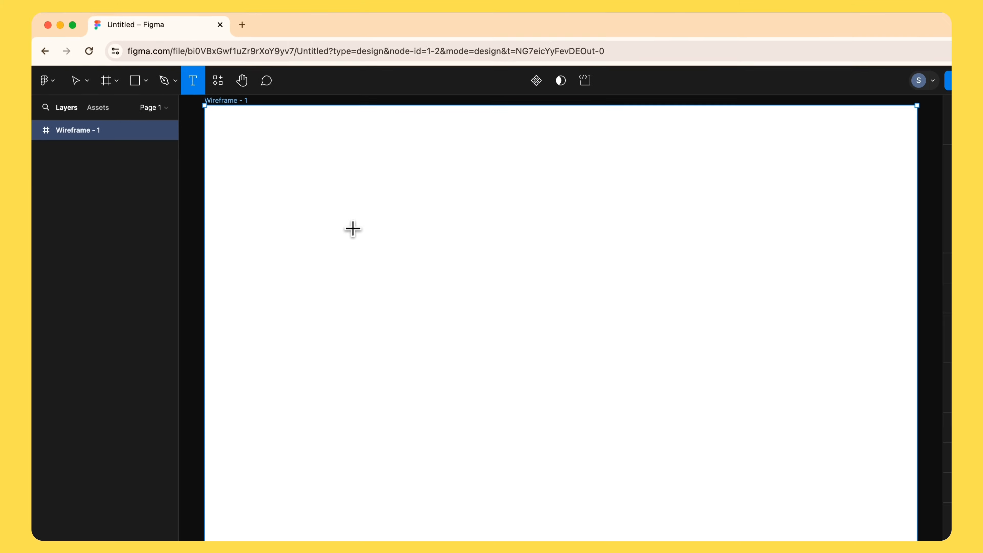
- Open the resources panel and browse its Components, Plugins and Widgets tabs
{"action": "left_click", "coordinate": [193, 76]}
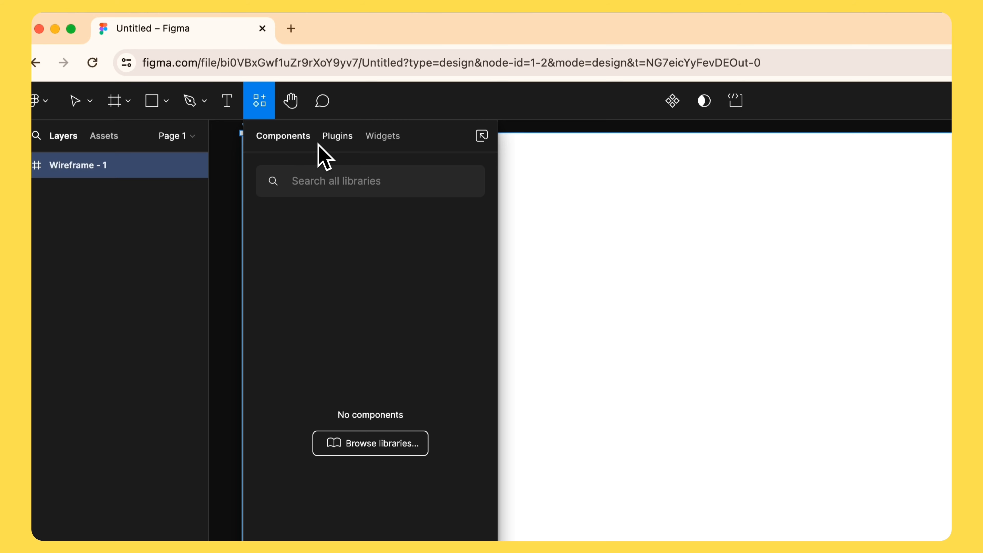
{"action": "left_click", "coordinate": [338, 136]}
{"action": "left_click", "coordinate": [383, 142]}
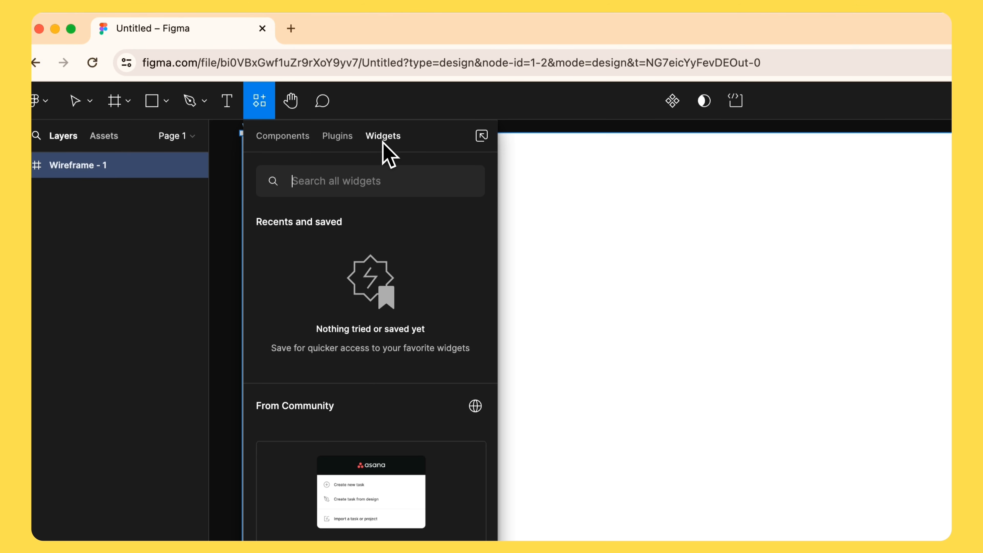
- Pan the canvas with the Hand tool, then switch to the Comment tool
{"action": "left_click", "coordinate": [298, 110]}
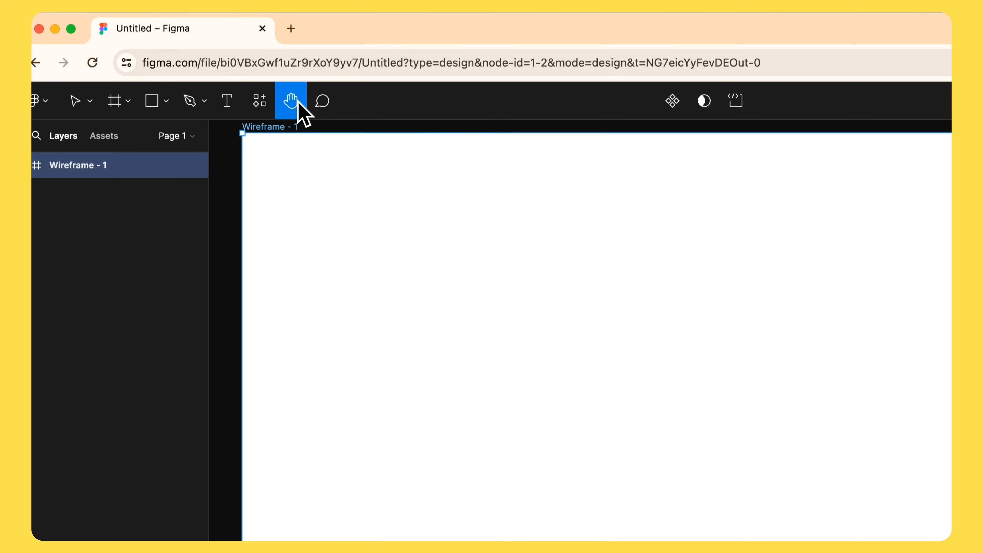
{"action": "left_click_drag", "start_coordinate": [550, 336], "coordinate": [623, 358]}
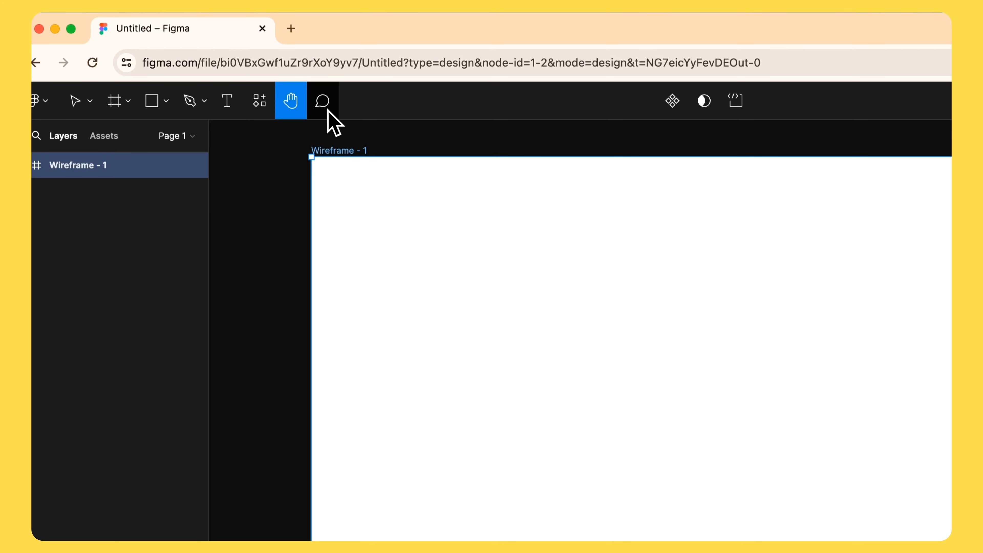
{"action": "left_click", "coordinate": [331, 117]}
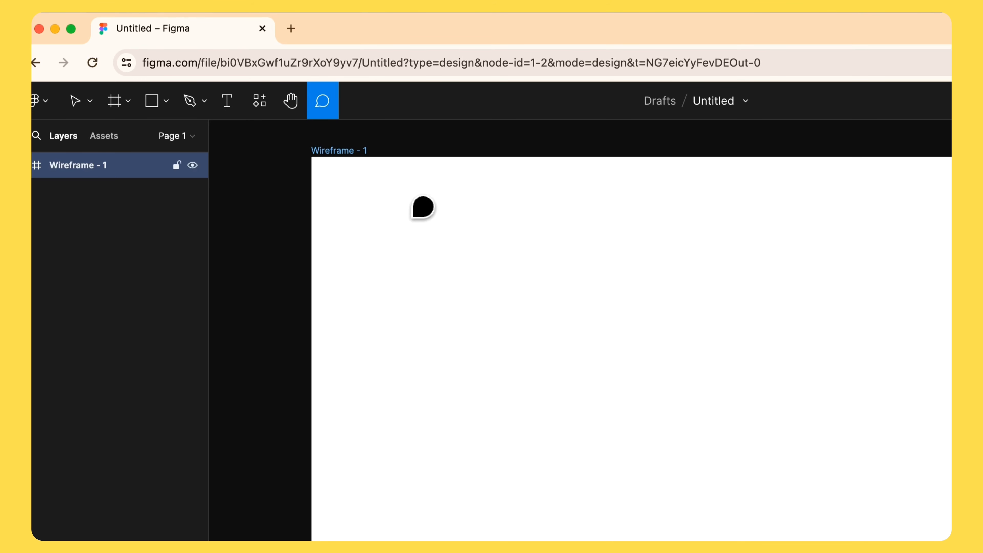
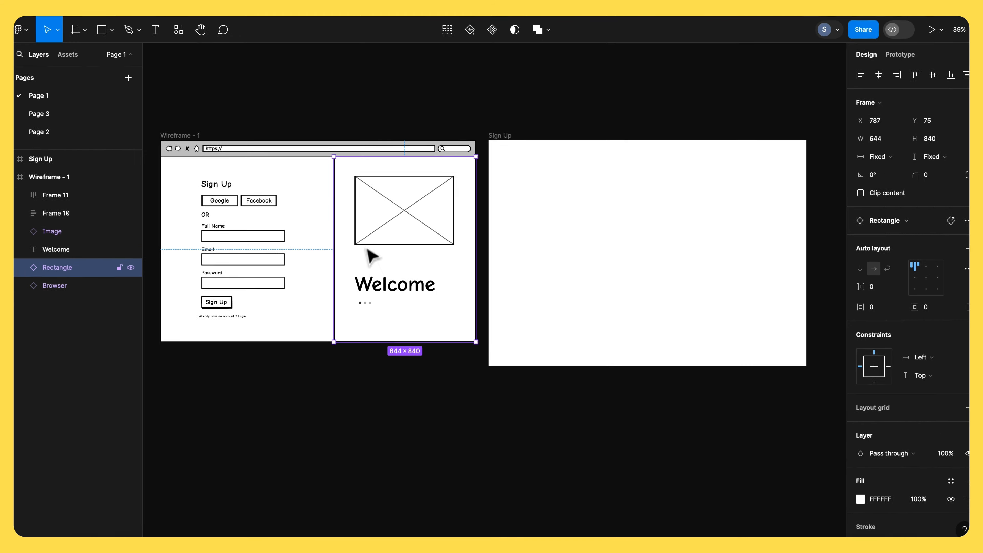
- Draw a rectangle covering the right part of the Sign Up frame, about 659 × 1024
{"action": "left_click", "coordinate": [536, 207]}
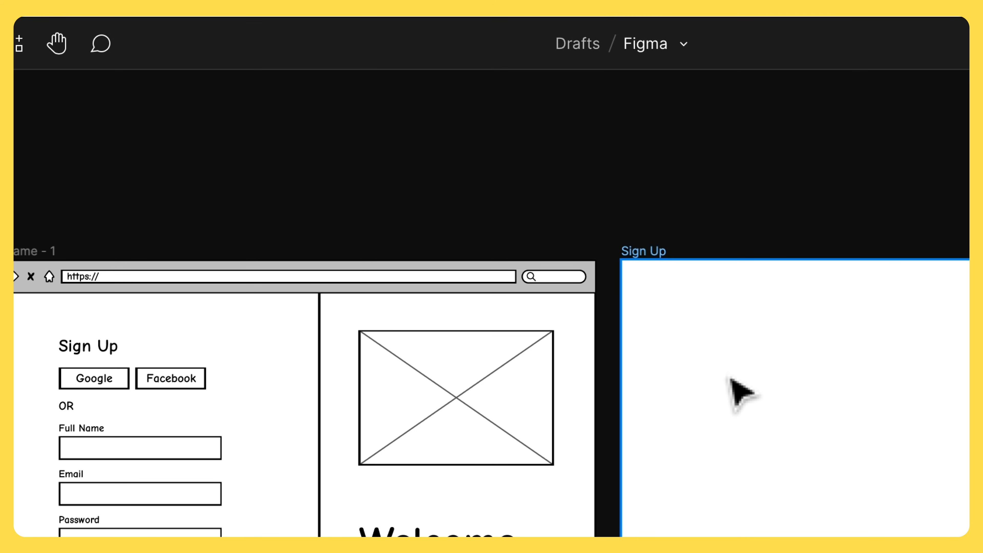
{"action": "scroll", "coordinate": [730, 377], "scroll_direction": "right", "scroll_amount": 1}
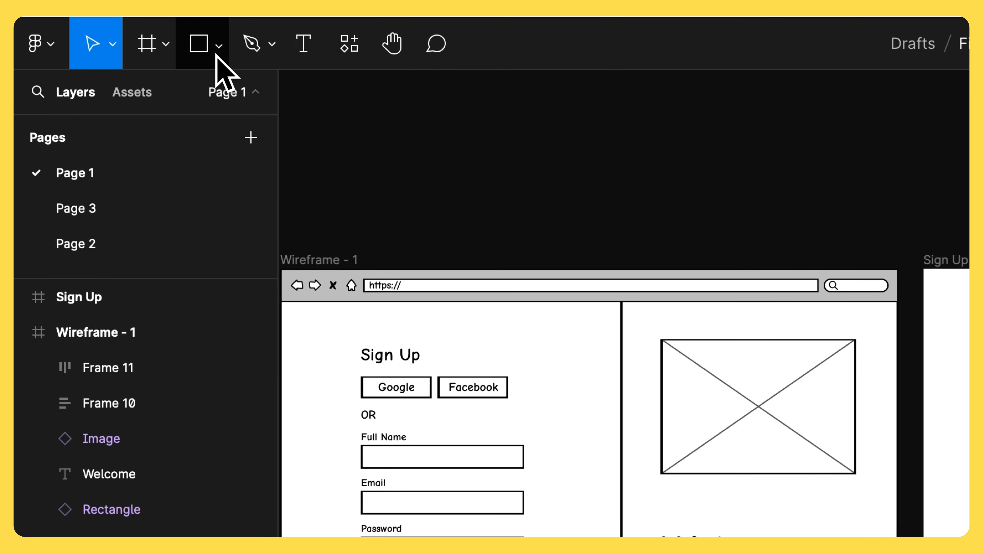
{"action": "left_click", "coordinate": [217, 54]}
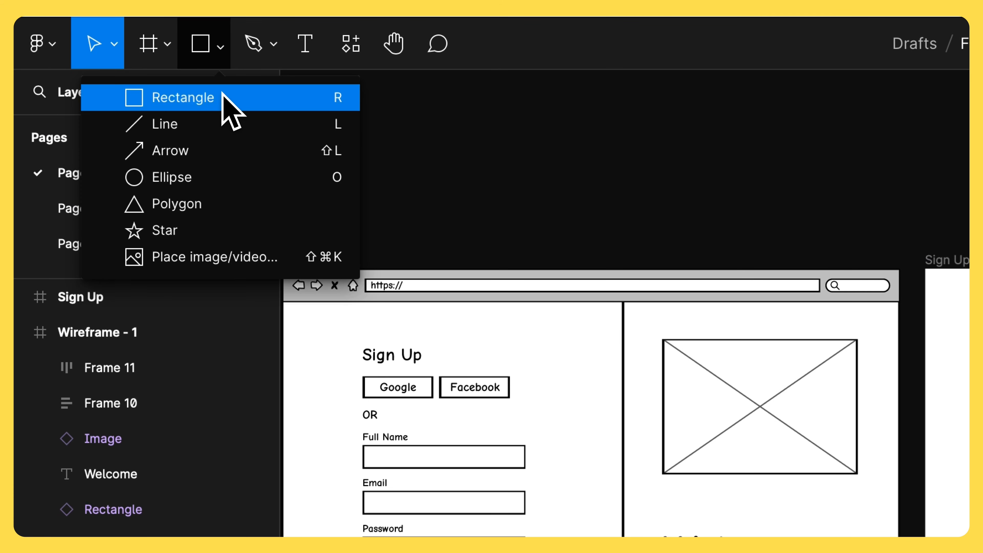
{"action": "left_click", "coordinate": [224, 97]}
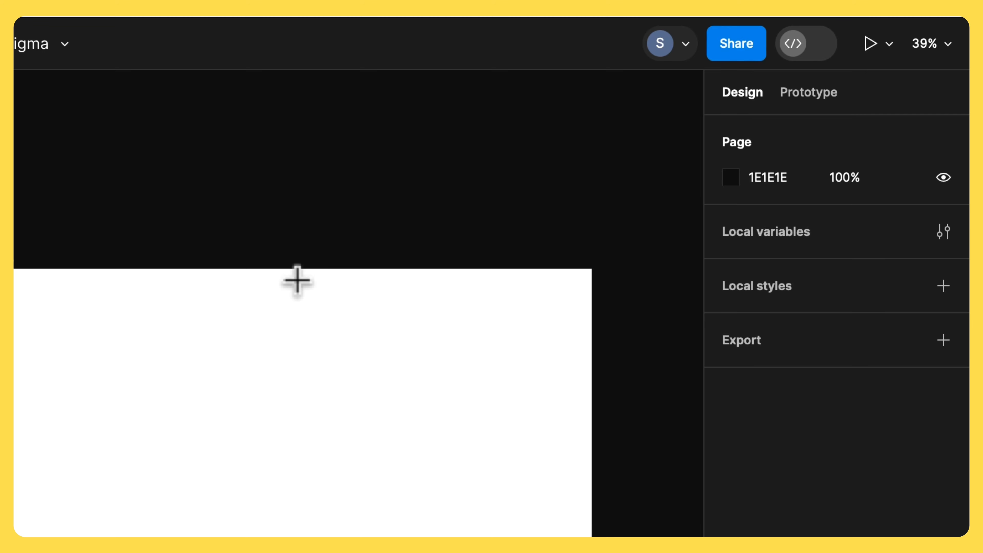
{"action": "left_click_drag", "start_coordinate": [303, 272], "coordinate": [468, 410]}
{"action": "left_click_drag", "start_coordinate": [491, 143], "coordinate": [584, 403]}
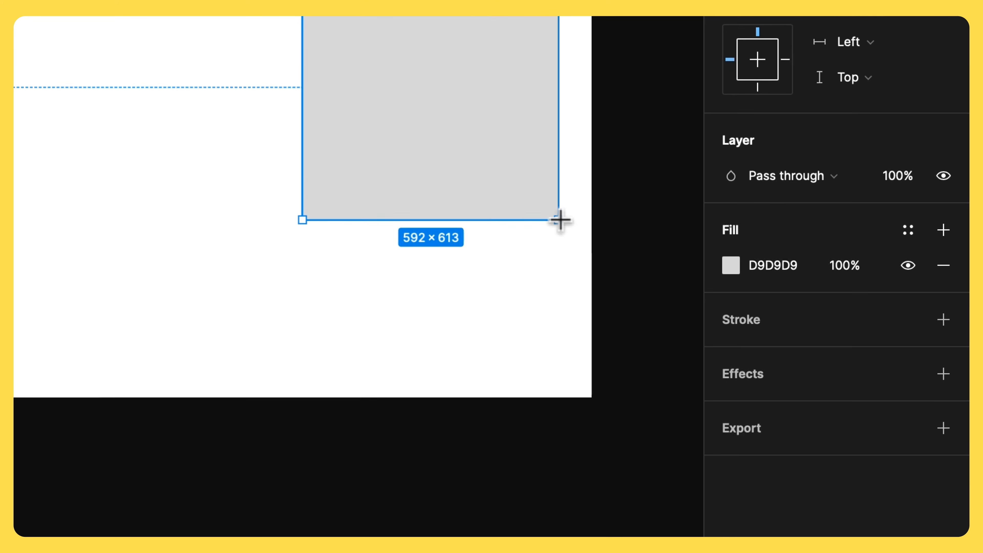
{"action": "left_click", "coordinate": [330, 144]}
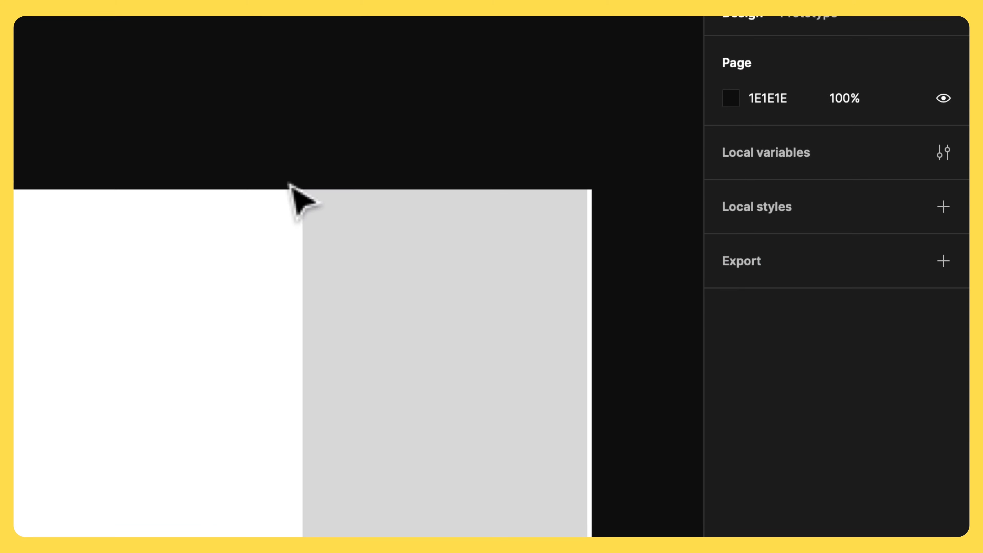
- Select the Sign Up frame and inspect its width
{"action": "scroll", "coordinate": [291, 186], "scroll_direction": "right", "scroll_amount": 3}
{"action": "scroll", "coordinate": [292, 186], "scroll_direction": "up", "scroll_amount": 2}
{"action": "left_click", "coordinate": [297, 297]}
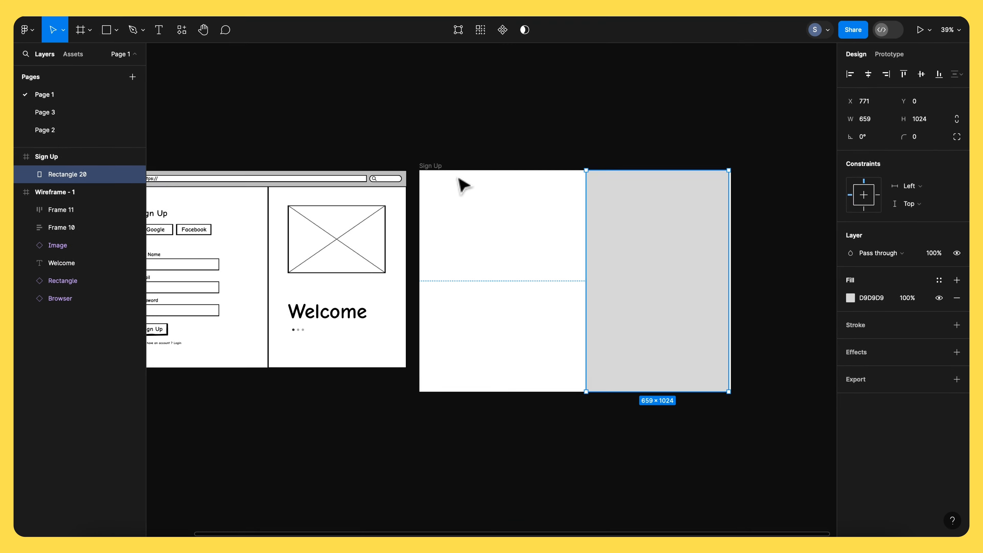
{"action": "left_click", "coordinate": [440, 167]}
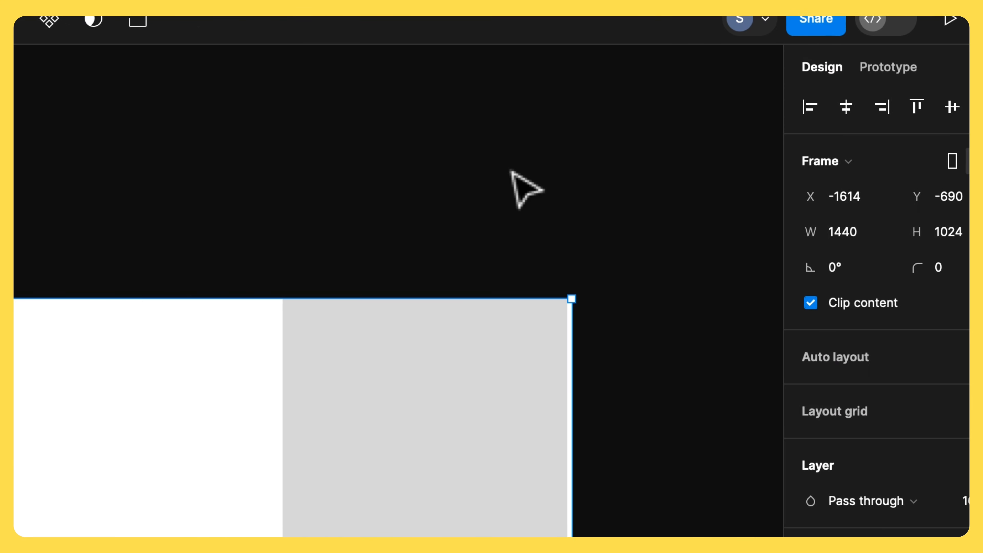
{"action": "left_click", "coordinate": [764, 233]}
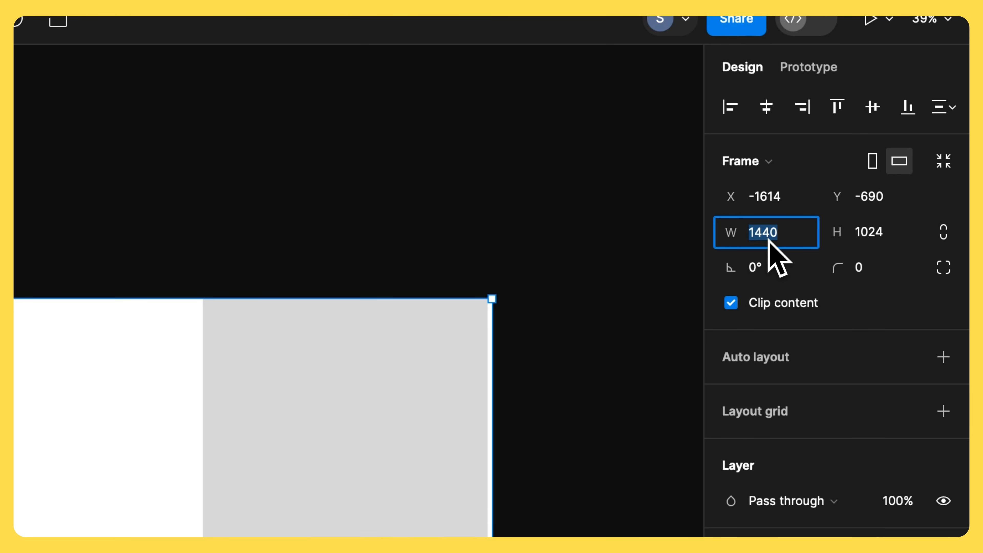
- Set the rectangle's width to 1440/2, half the frame width
{"action": "left_click", "coordinate": [398, 385]}
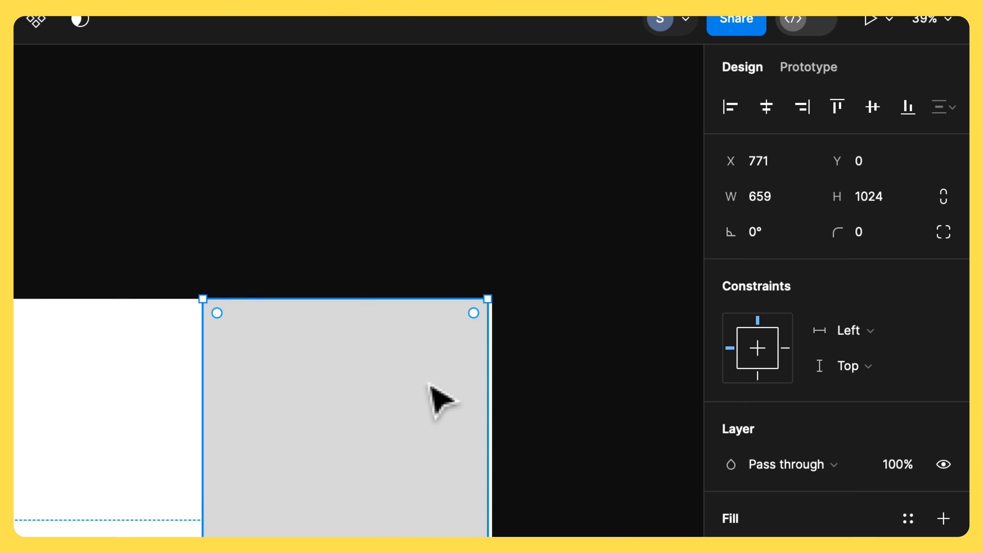
{"action": "left_click", "coordinate": [775, 196]}
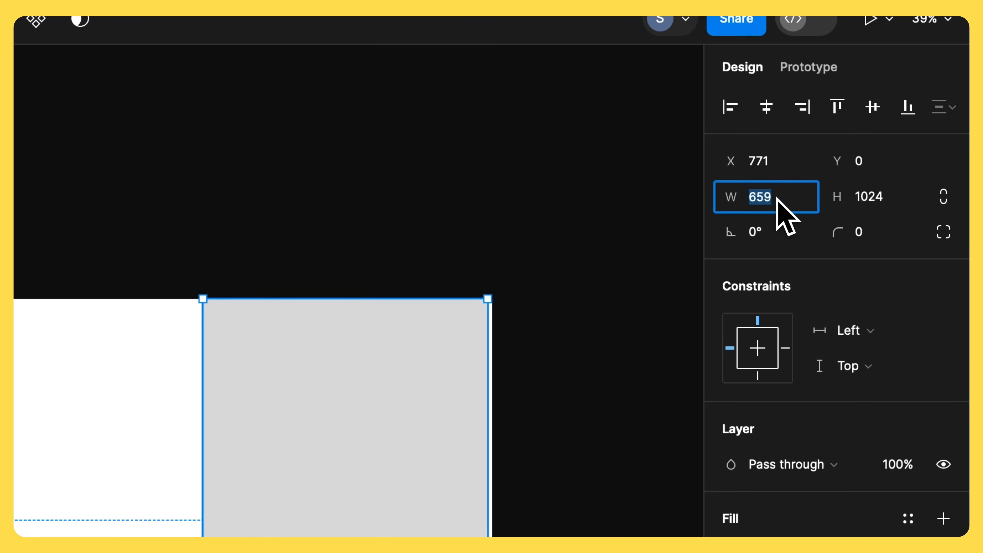
{"action": "type", "text": "1440"}
{"action": "type", "text": "/"}
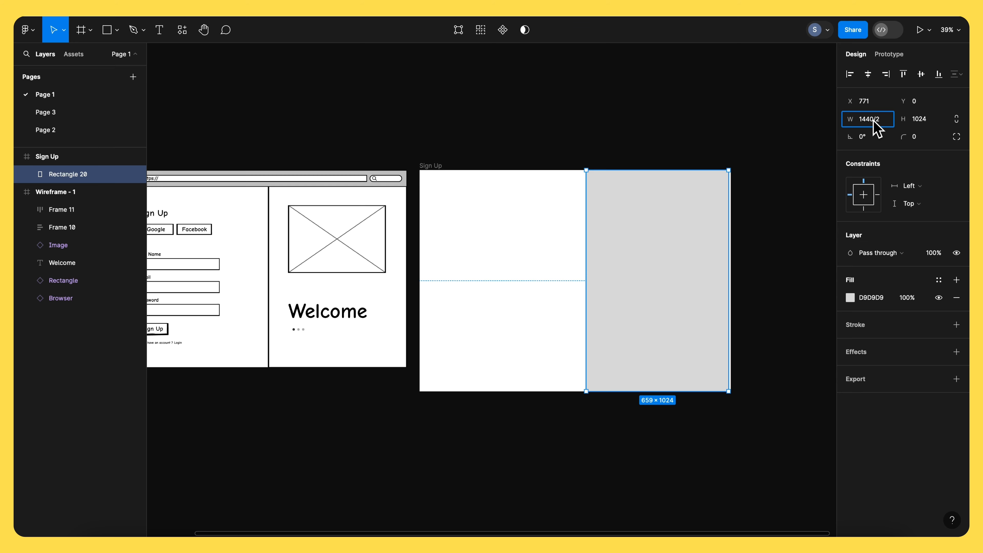
{"action": "type", "text": "2"}
{"action": "key", "text": "Return"}
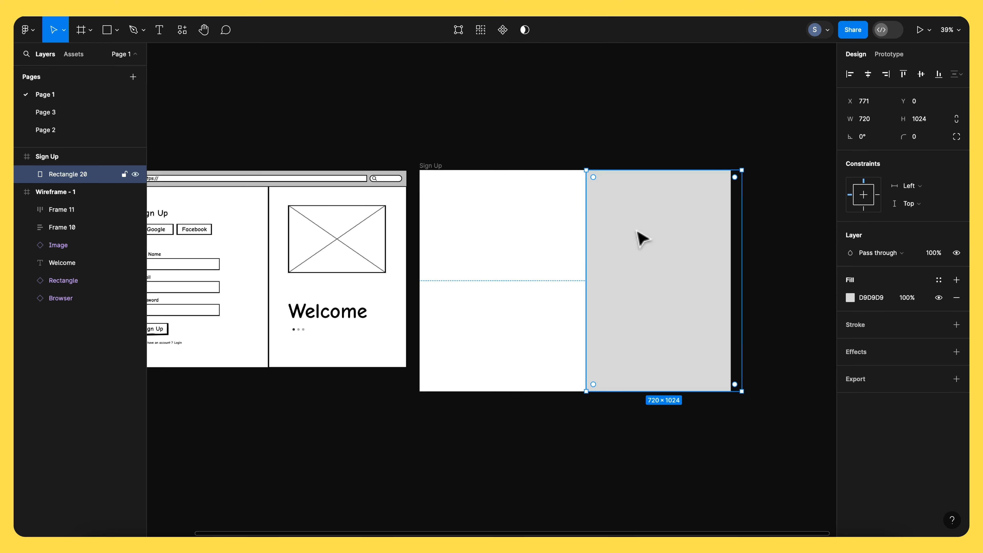
- Align the rectangle to the right edge of the Sign Up frame
{"action": "left_click", "coordinate": [551, 231]}
{"action": "left_click", "coordinate": [612, 229]}
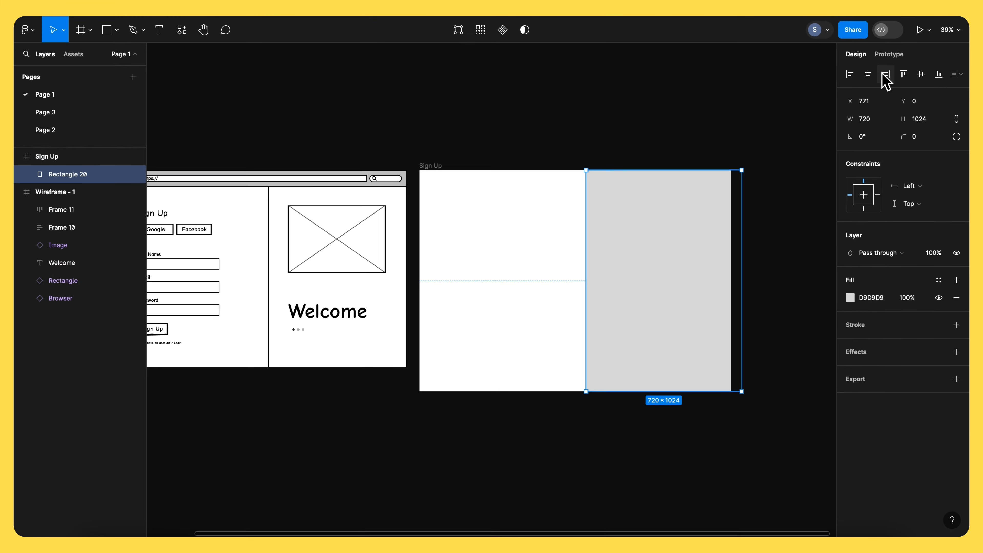
{"action": "left_click", "coordinate": [886, 75]}
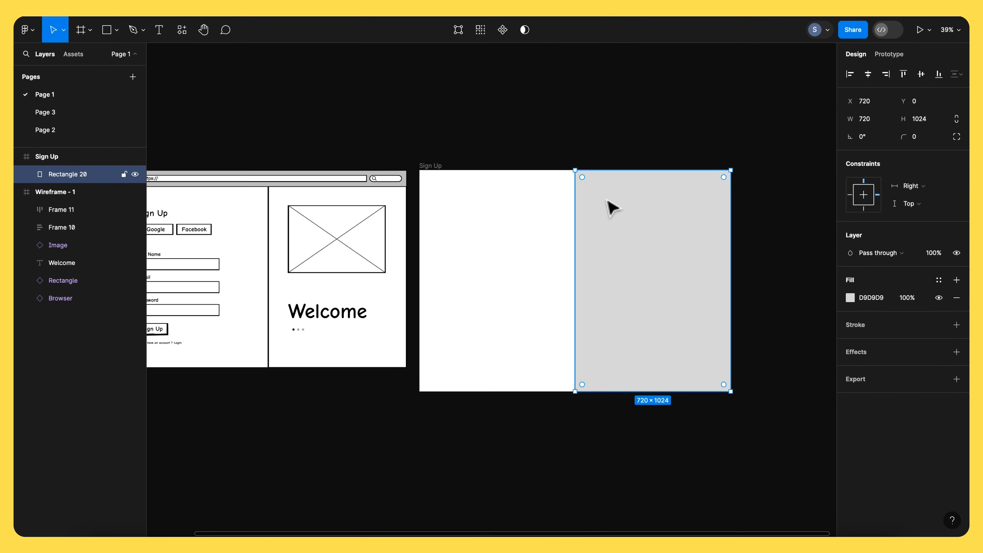
- Open the Unsplash plugin from the resources panel
{"action": "left_click", "coordinate": [182, 29]}
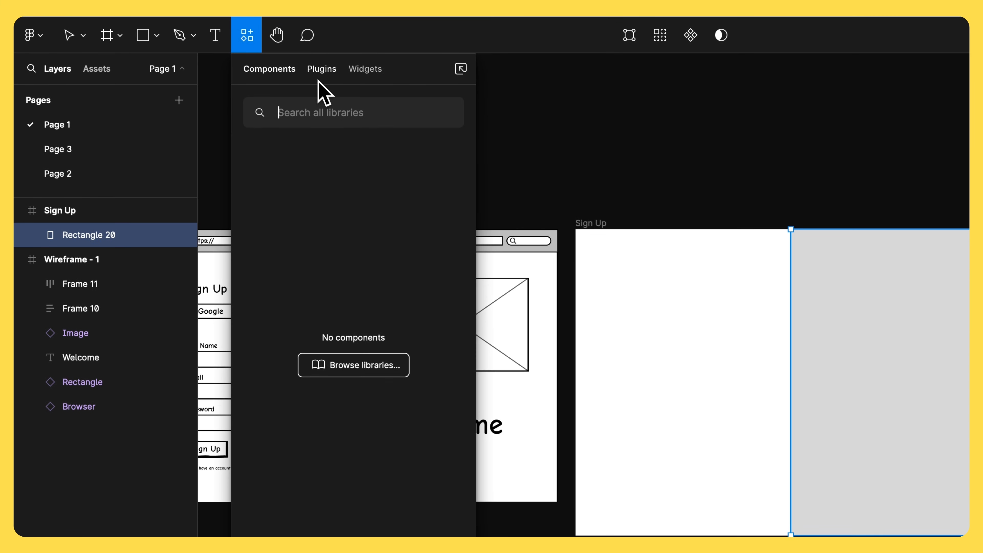
{"action": "left_click", "coordinate": [236, 54]}
{"action": "left_click", "coordinate": [305, 217]}
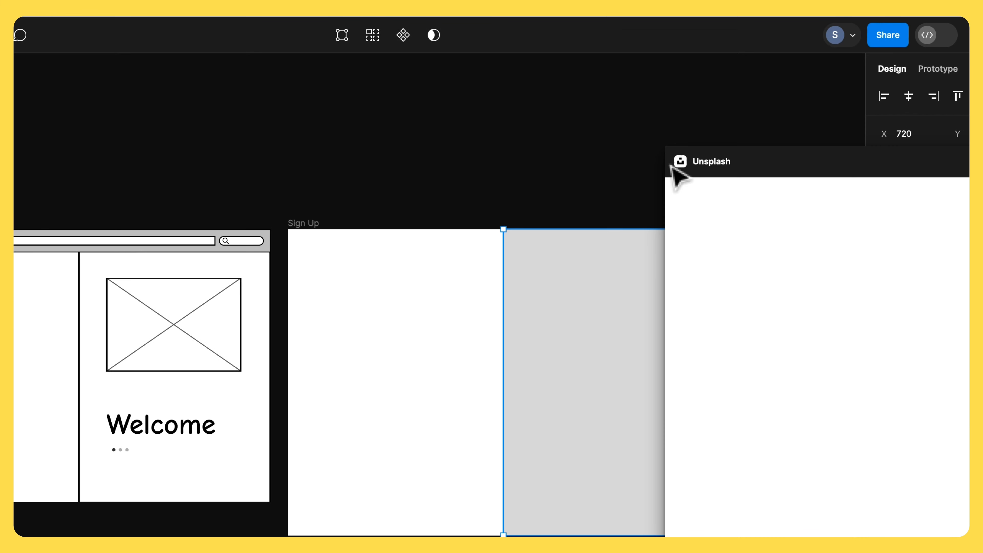
{"action": "left_click_drag", "start_coordinate": [731, 169], "coordinate": [177, 79]}
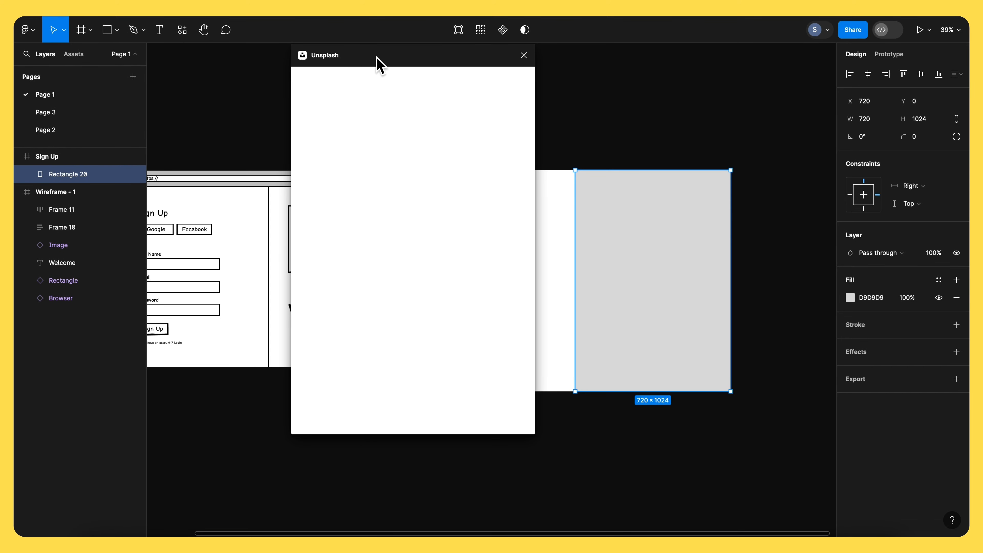
- Search Unsplash for doctor, fill the rectangle with a doctor photo, and close the plugin
{"action": "left_click", "coordinate": [339, 103]}
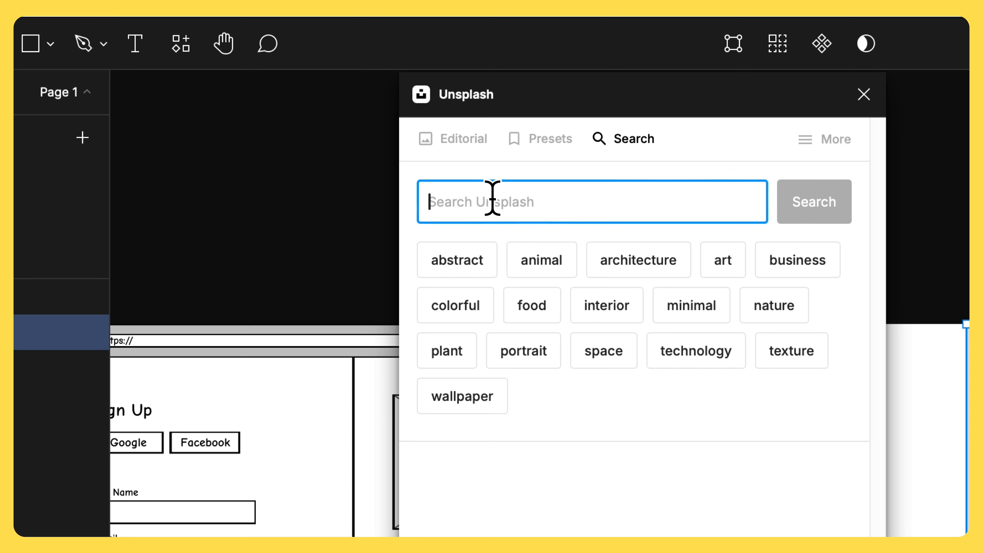
{"action": "type", "text": "doctor"}
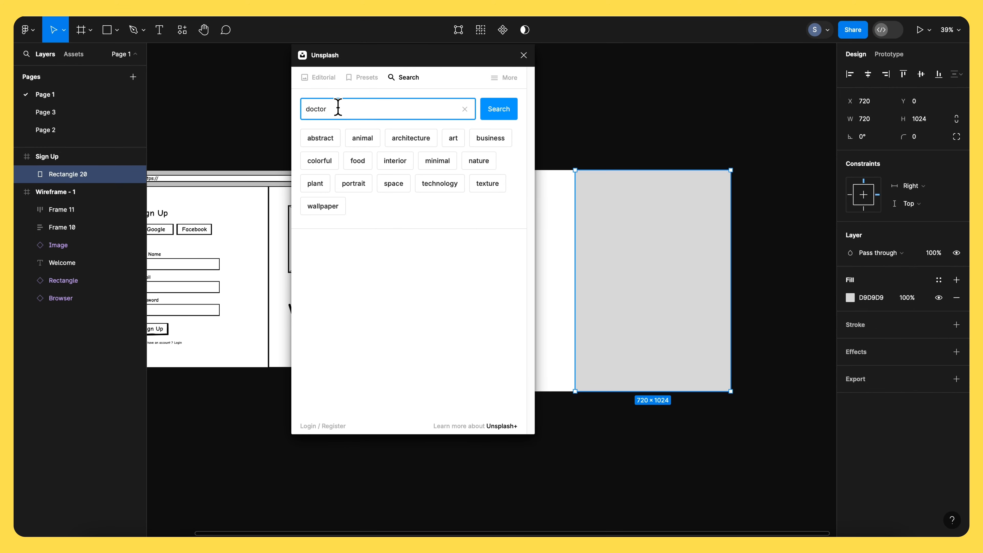
{"action": "key", "text": "Return"}
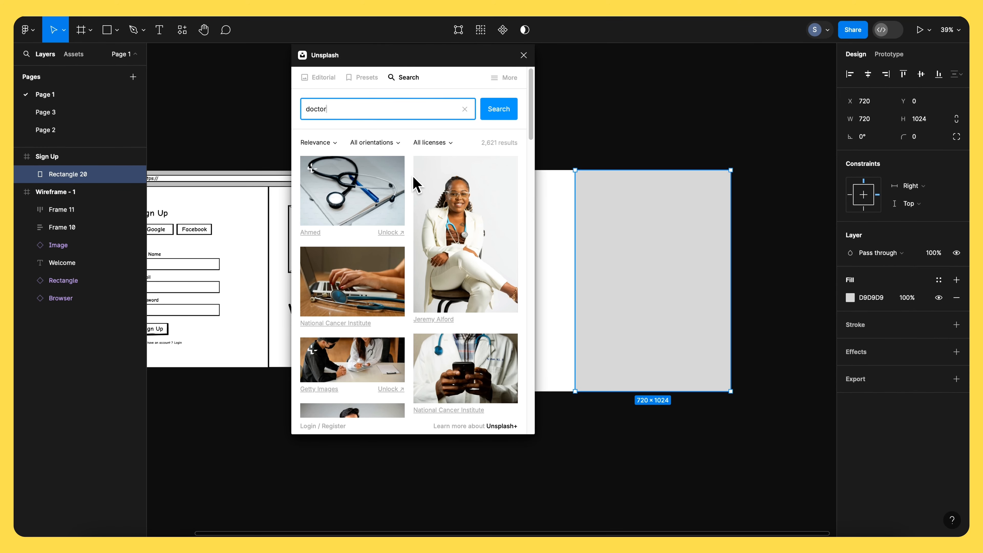
{"action": "scroll", "coordinate": [470, 251], "scroll_direction": "down", "scroll_amount": 1}
{"action": "scroll", "coordinate": [468, 259], "scroll_direction": "up", "scroll_amount": 2}
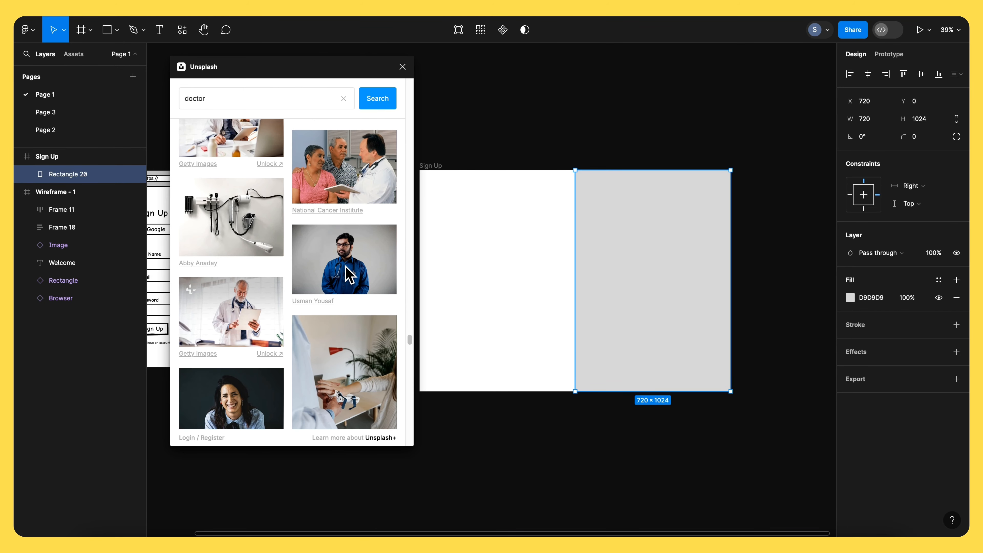
{"action": "left_click", "coordinate": [347, 271]}
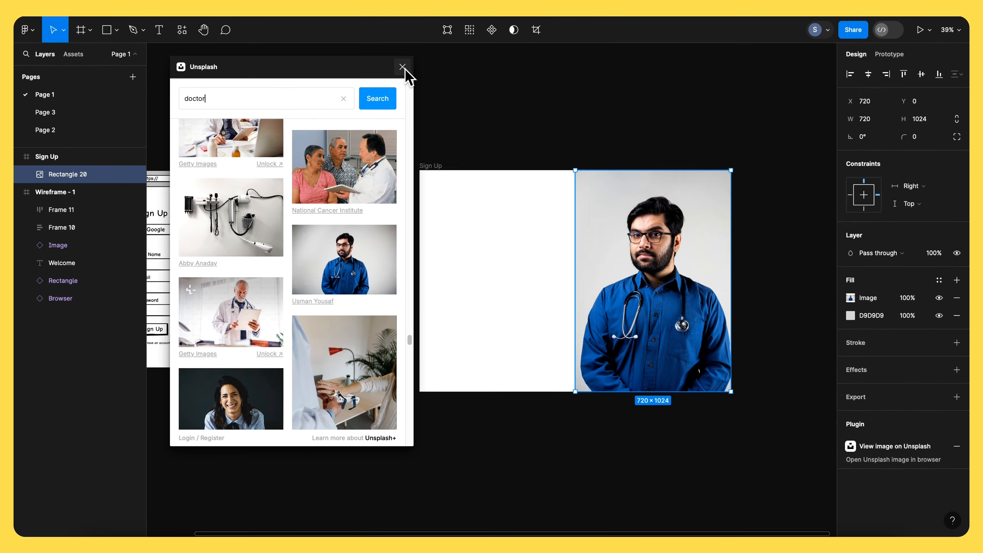
{"action": "left_click", "coordinate": [402, 67]}
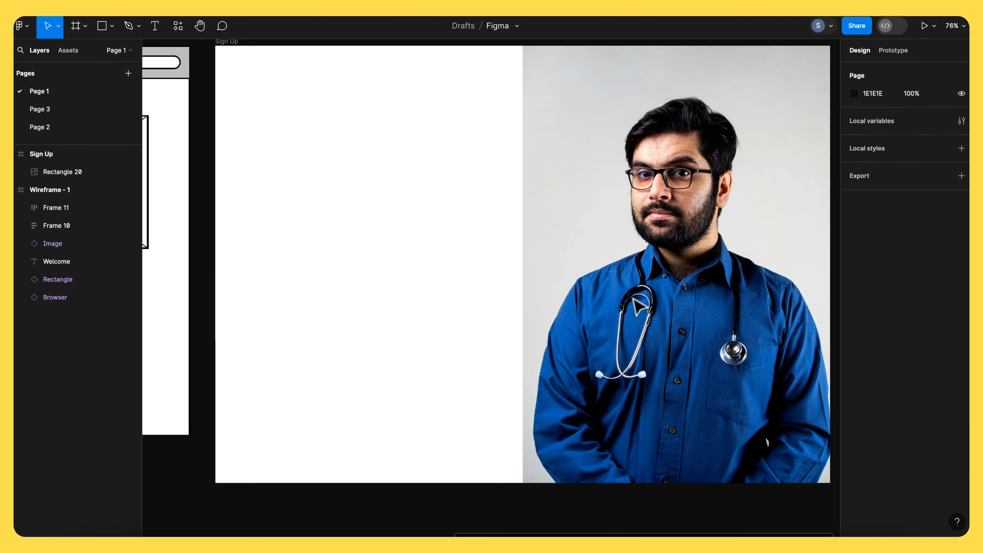
- Add a text layer reading Welcome on the photo
{"action": "scroll", "coordinate": [712, 241], "scroll_direction": "right", "scroll_amount": 2}
{"action": "scroll", "coordinate": [712, 242], "scroll_direction": "down", "scroll_amount": 2}
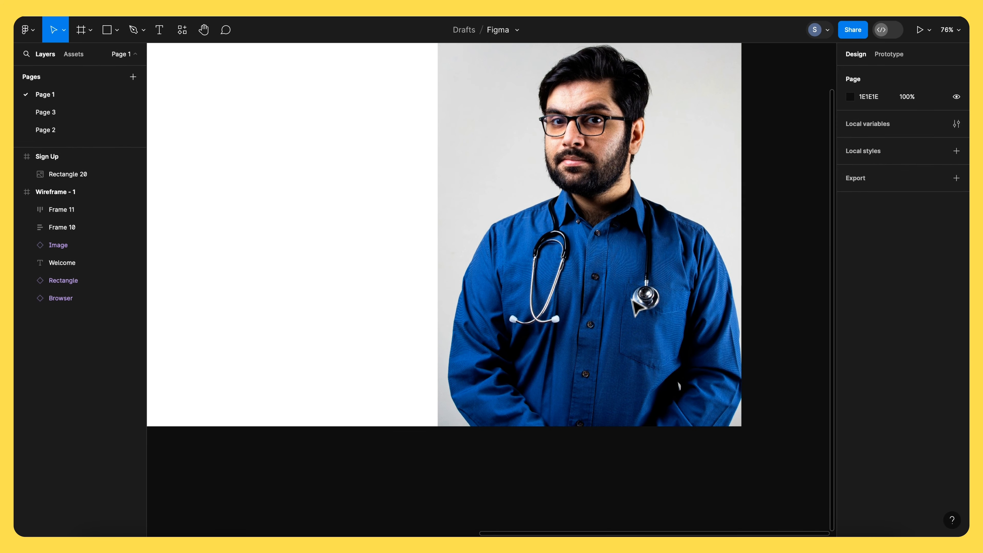
{"action": "left_click", "coordinate": [159, 29]}
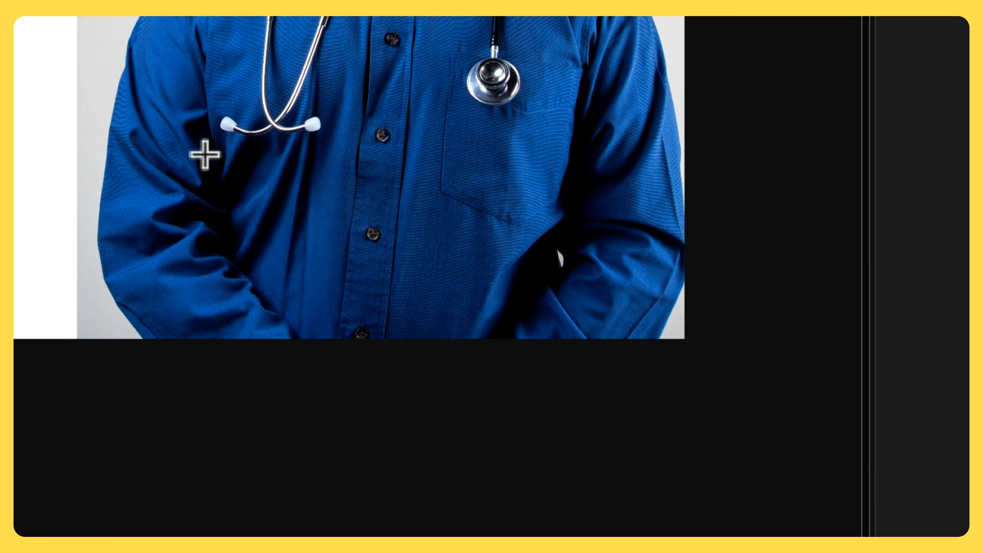
{"action": "left_click", "coordinate": [313, 210]}
{"action": "type", "text": "Welcome"}
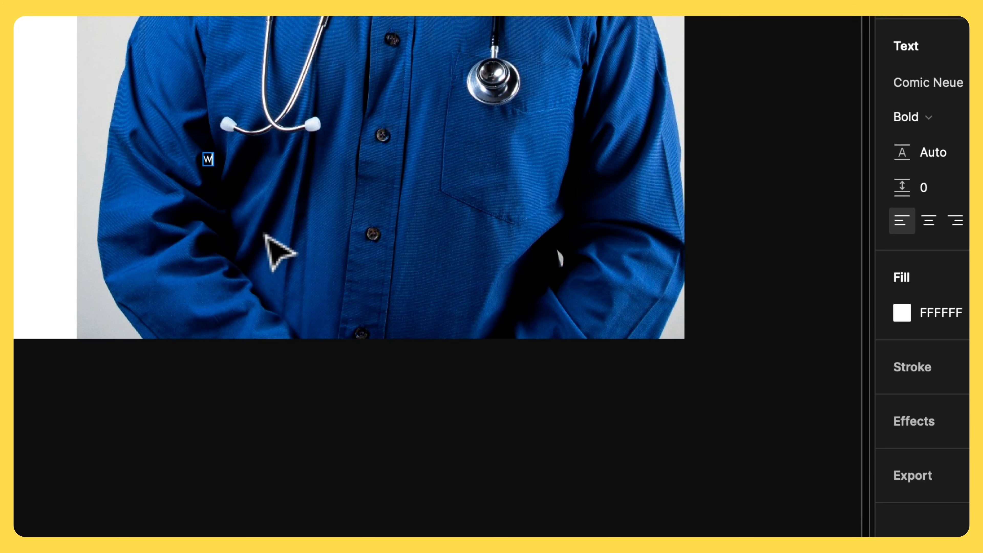
{"action": "key", "text": "Escape"}
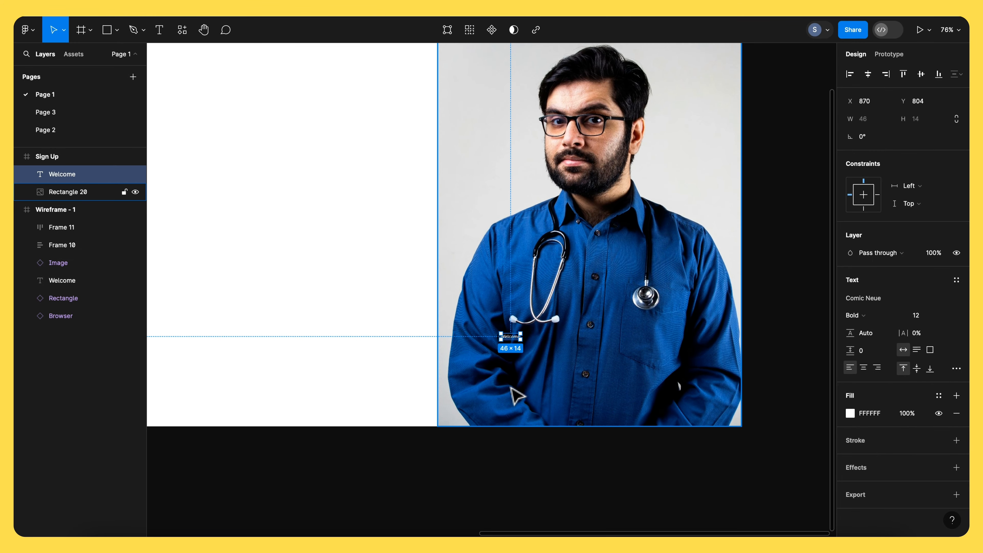
- Set the Welcome text's font size to 64
{"action": "left_click", "coordinate": [555, 371]}
{"action": "left_click", "coordinate": [510, 337]}
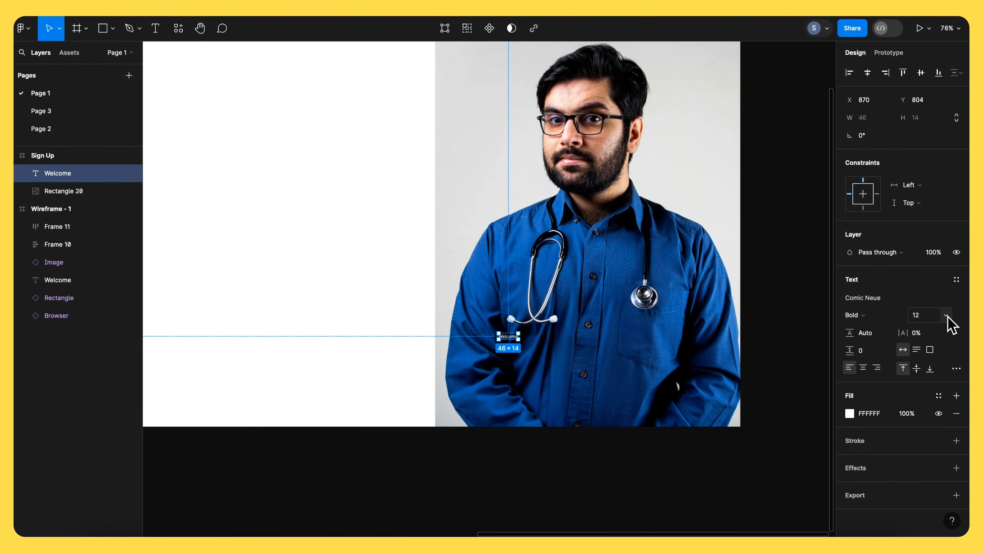
{"action": "left_click", "coordinate": [945, 316]}
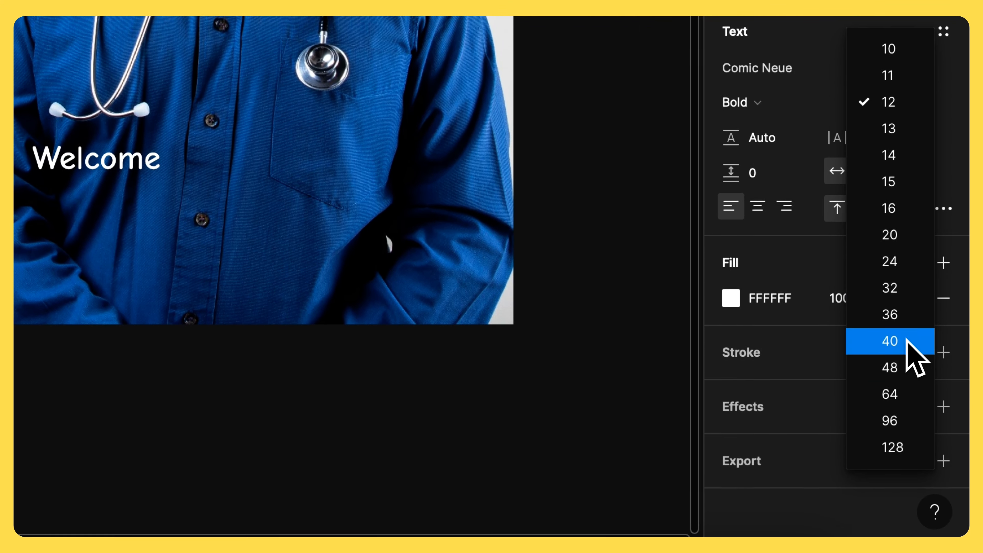
{"action": "left_click", "coordinate": [894, 385]}
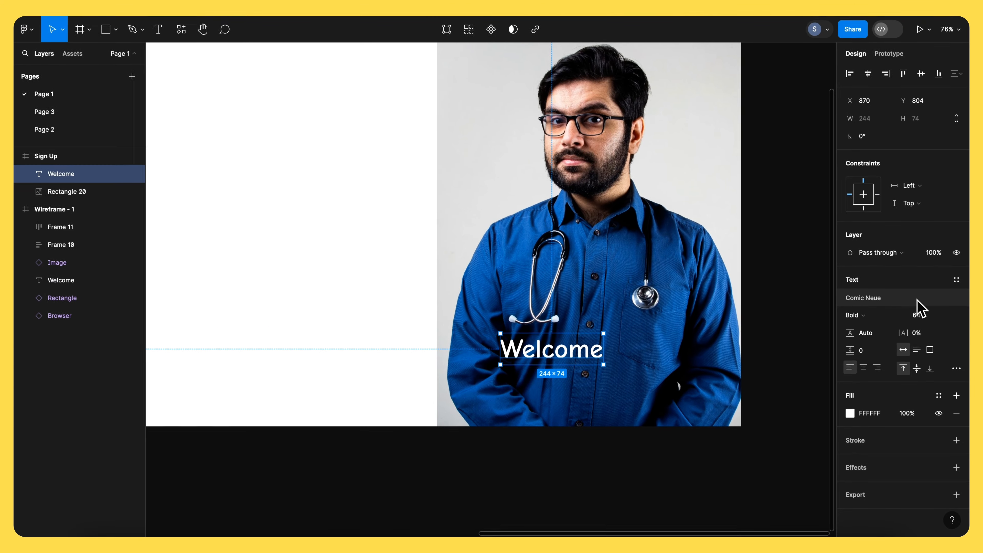
- Change the Welcome text's font to Poppins
{"action": "left_click", "coordinate": [919, 306]}
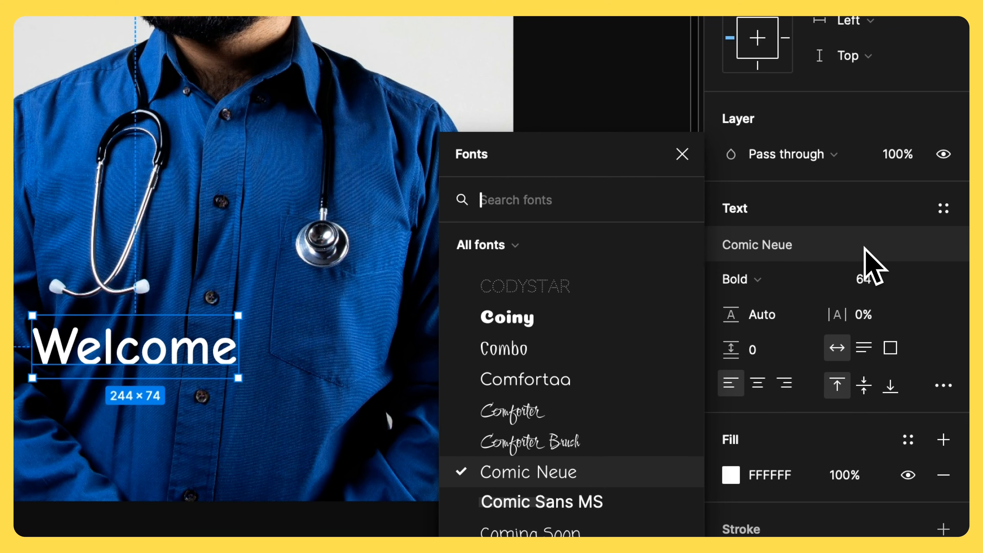
{"action": "type", "text": "pop"}
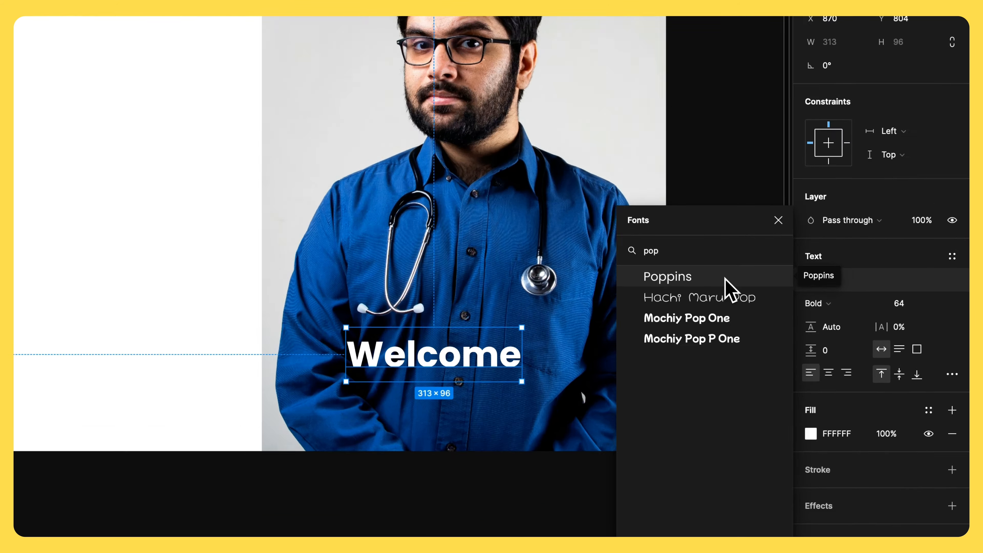
{"action": "left_click", "coordinate": [725, 280]}
{"action": "key", "text": "Escape"}
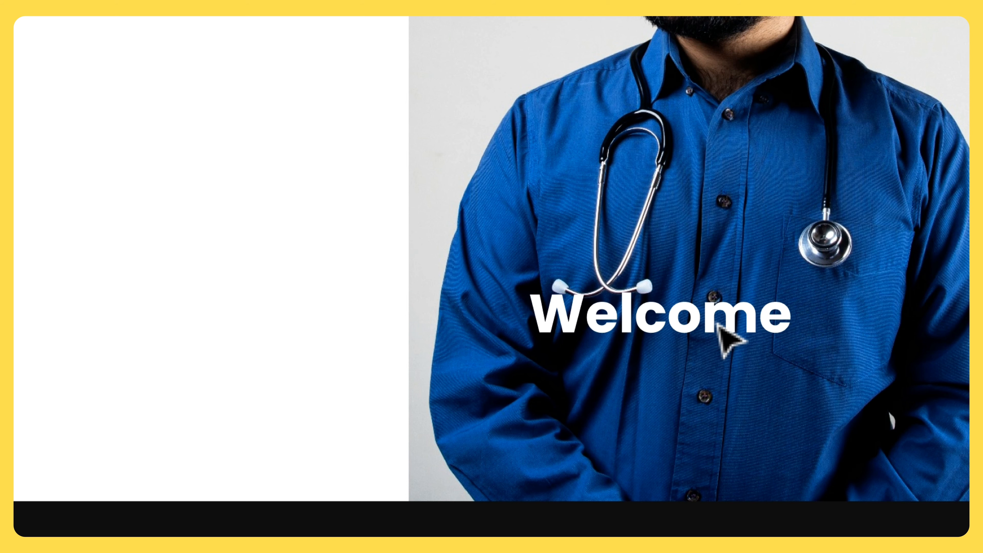
- Move the Welcome text slightly lower on the photo
{"action": "left_click", "coordinate": [718, 324]}
{"action": "left_click_drag", "start_coordinate": [715, 326], "coordinate": [712, 352]}
{"action": "left_click", "coordinate": [707, 417]}
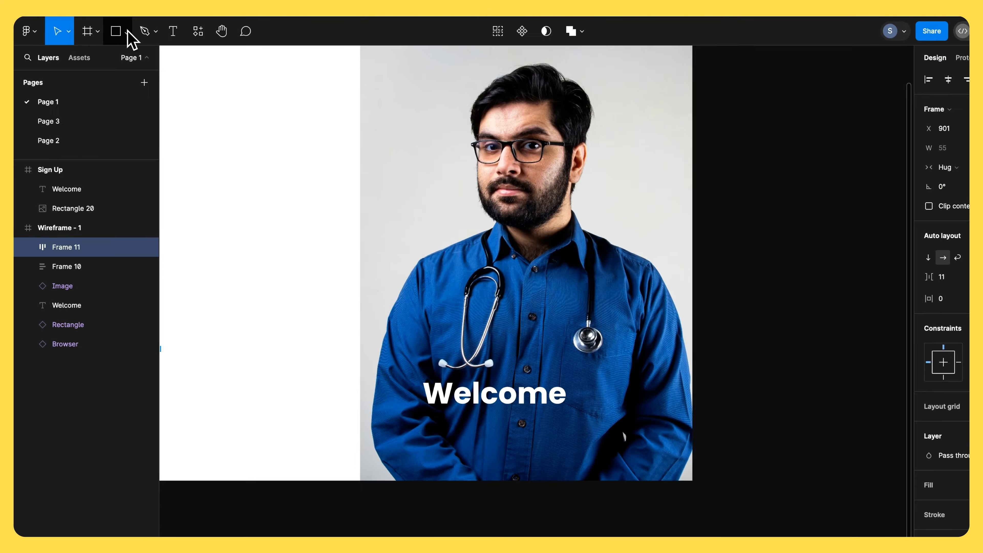
- Place a 100 × 100 ellipse below the Welcome text with the Ellipse tool
{"action": "left_click", "coordinate": [125, 37]}
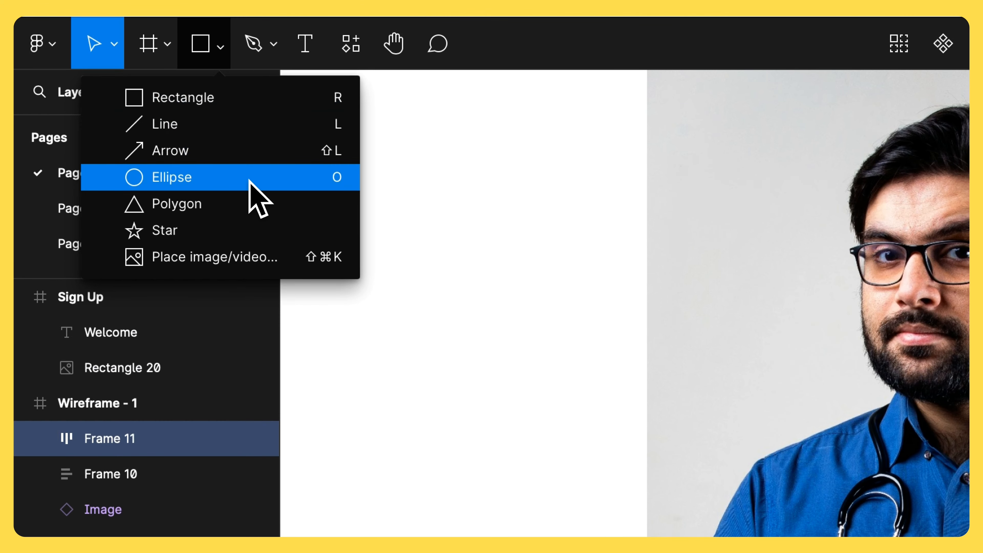
{"action": "left_click", "coordinate": [252, 174]}
{"action": "left_click", "coordinate": [817, 552]}
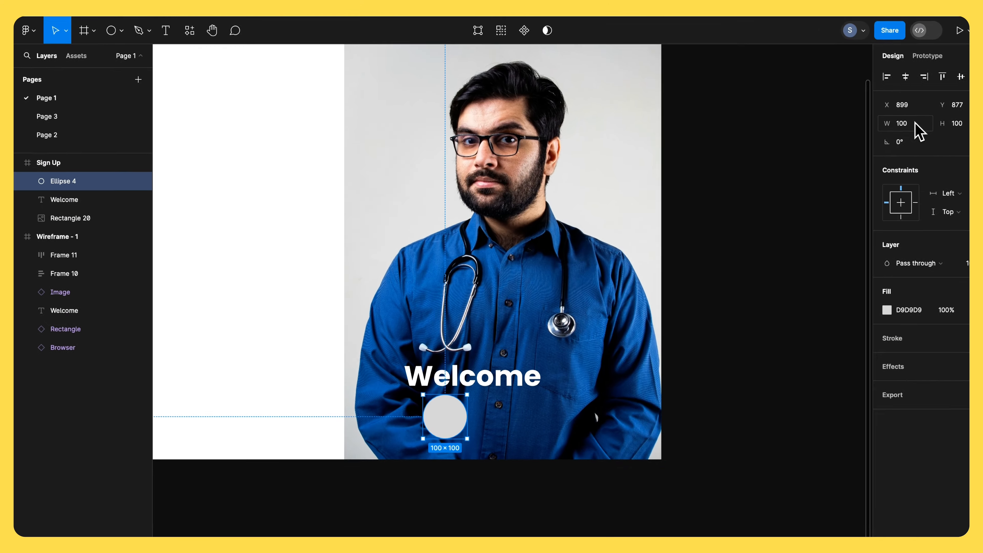
- Lock the ellipse's proportions and resize it to 20 × 20
{"action": "left_click", "coordinate": [876, 118]}
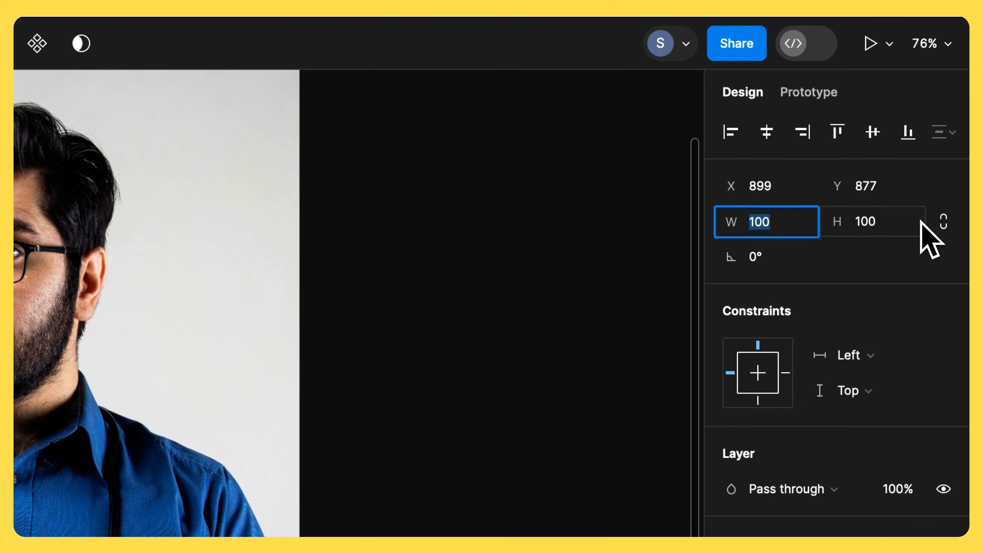
{"action": "key", "text": "Return"}
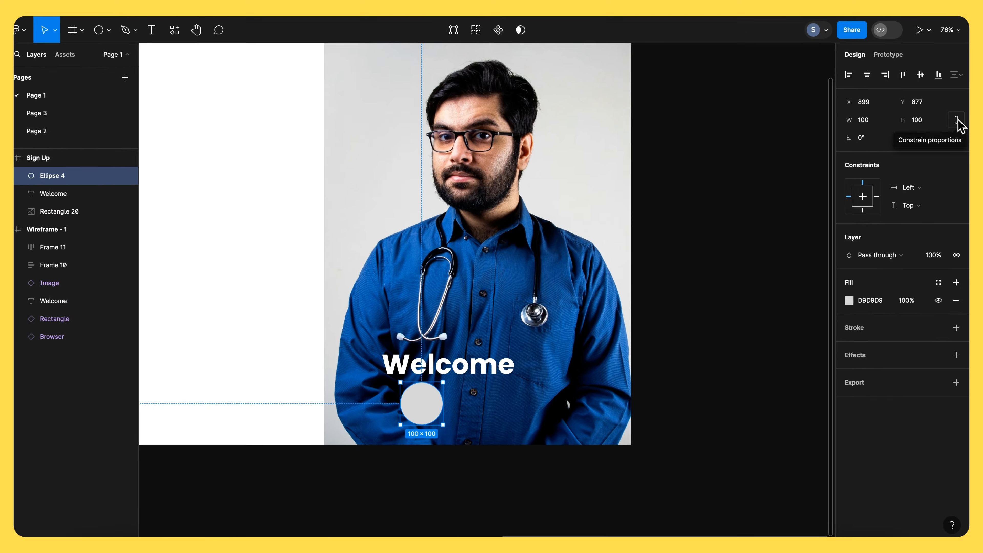
{"action": "left_click", "coordinate": [950, 224]}
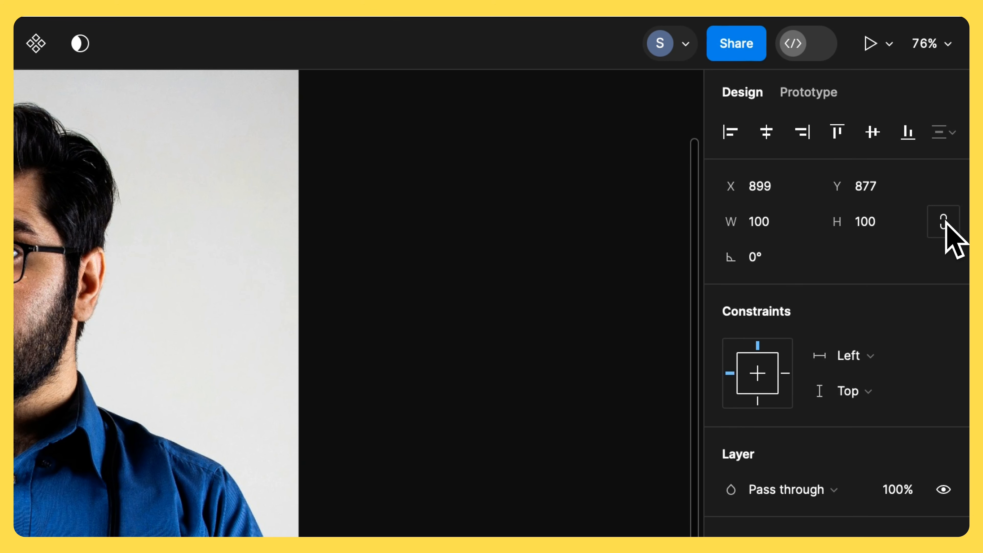
{"action": "left_click", "coordinate": [775, 233]}
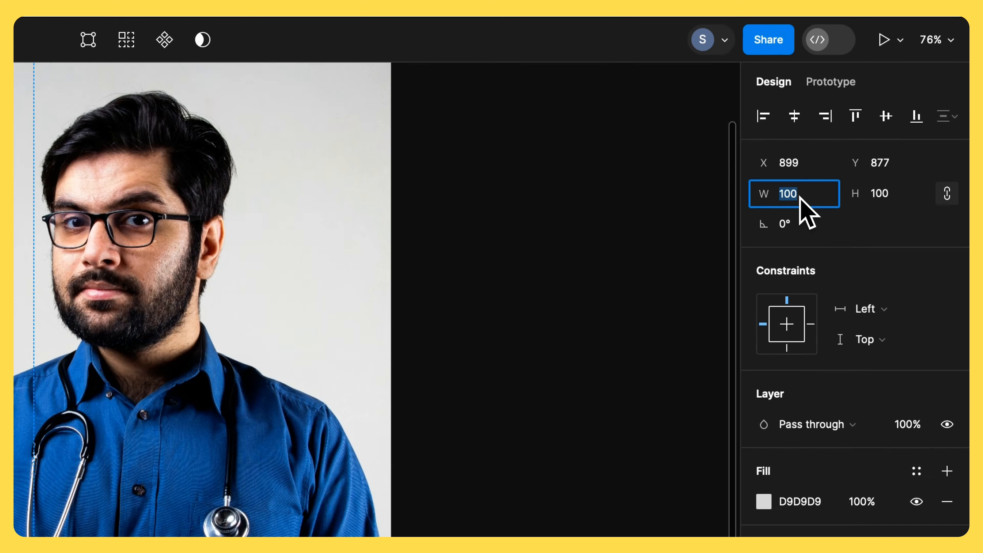
{"action": "type", "text": "20"}
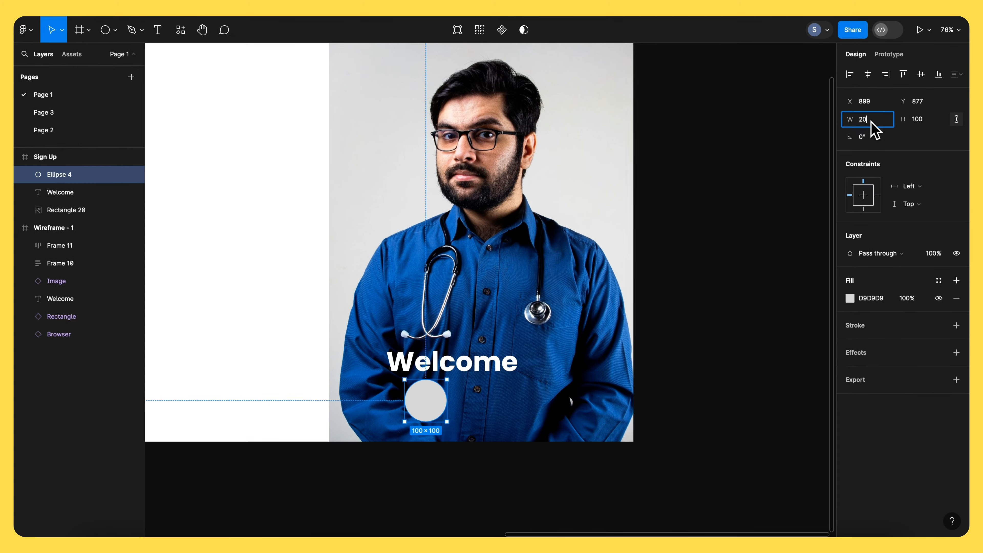
{"action": "key", "text": "Tab"}
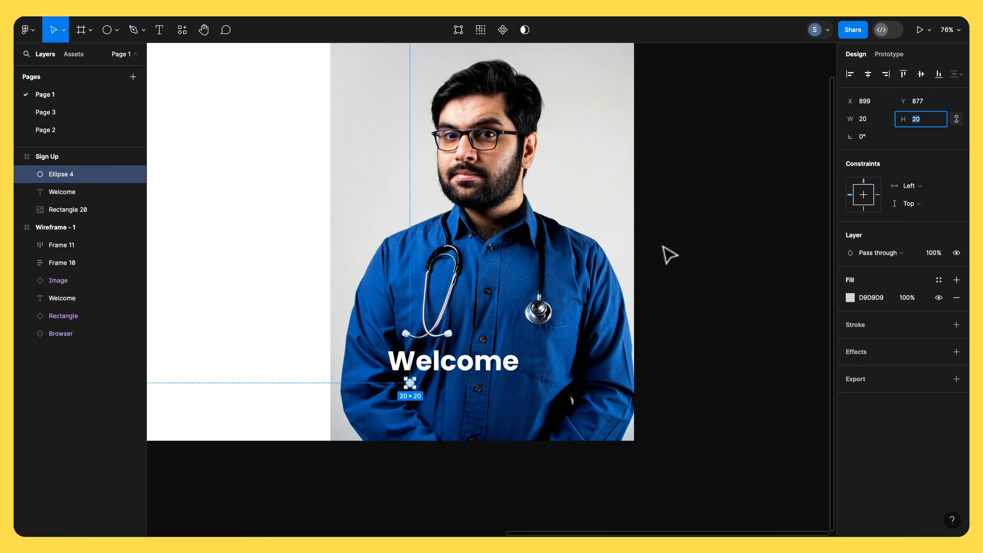
- Move the small circle just below the Welcome text's left edge and set its fill to white
{"action": "scroll", "coordinate": [424, 379], "scroll_direction": "up", "scroll_amount": 5}
{"action": "left_click", "coordinate": [421, 383]}
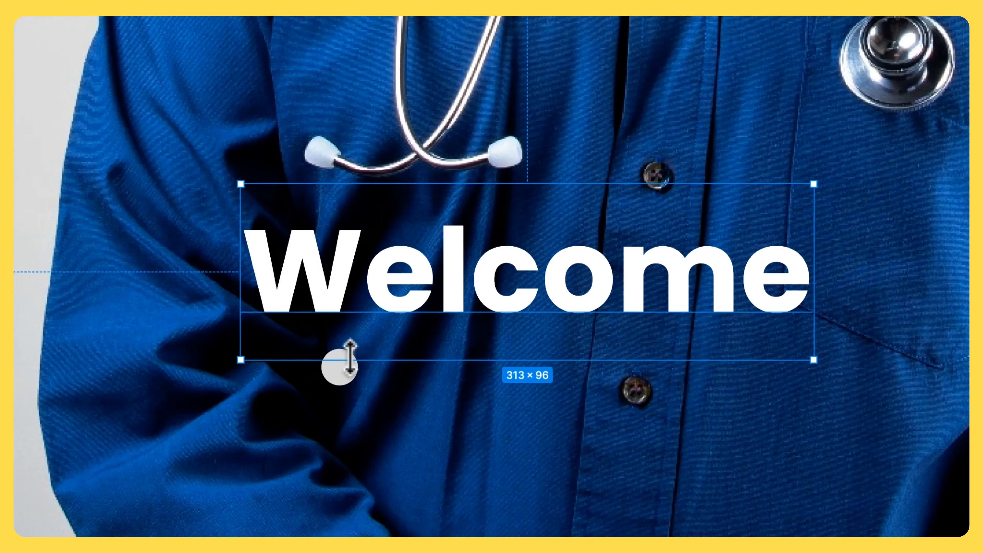
{"action": "left_click", "coordinate": [393, 395]}
{"action": "left_click_drag", "start_coordinate": [392, 396], "coordinate": [362, 415]}
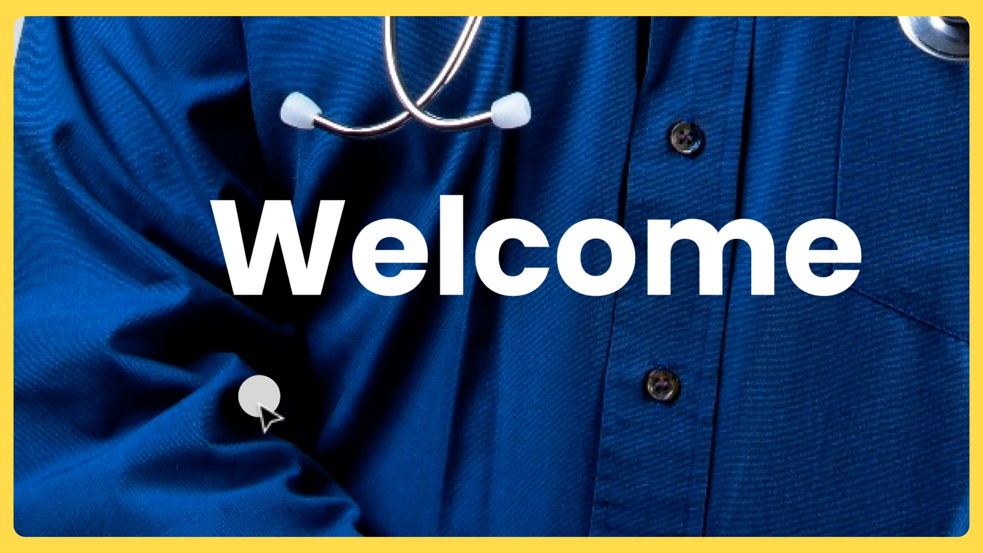
{"action": "left_click_drag", "start_coordinate": [259, 404], "coordinate": [257, 407]}
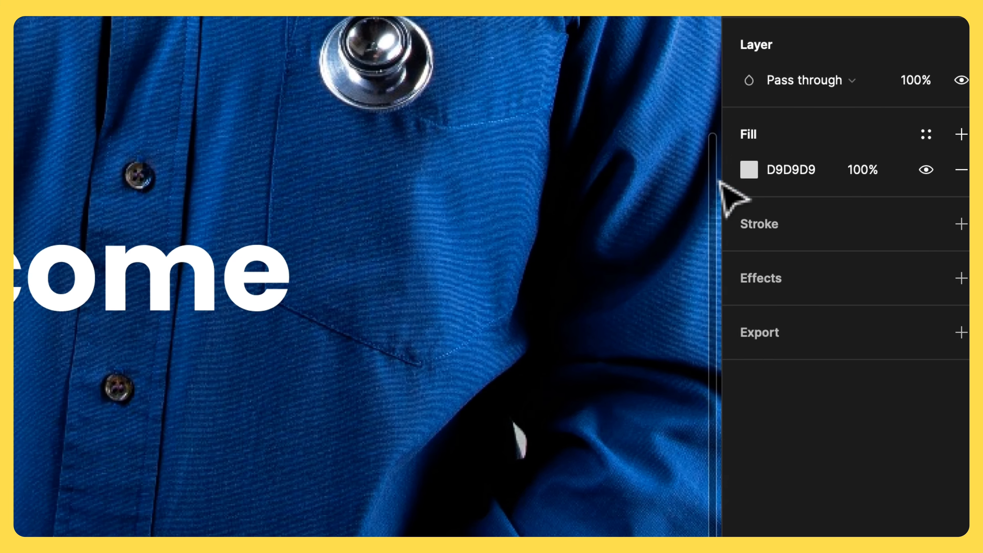
{"action": "left_click", "coordinate": [748, 169]}
{"action": "left_click_drag", "start_coordinate": [476, 185], "coordinate": [439, 147]}
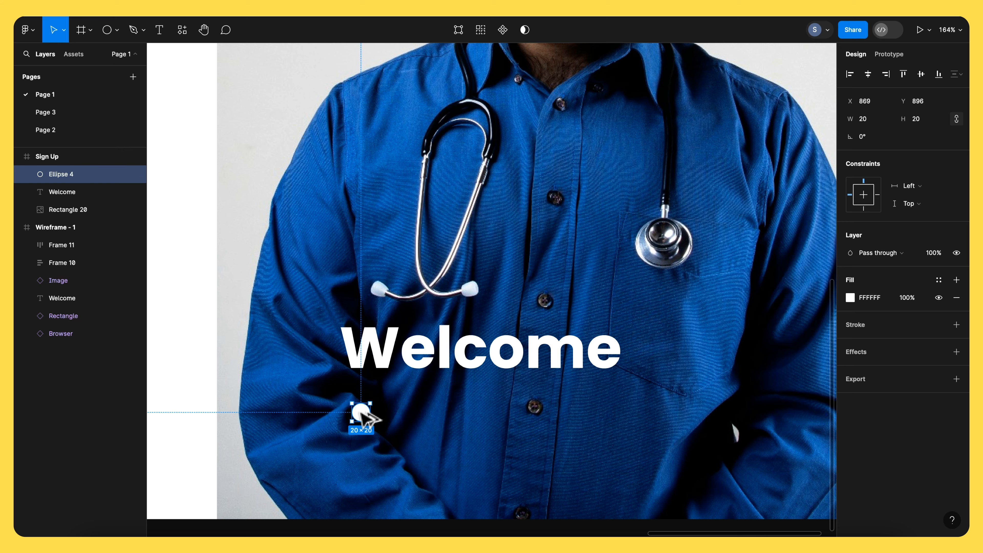
- Duplicate the circle to its right and set the copy's fill opacity to 50%
{"action": "left_click_drag", "start_coordinate": [362, 413], "coordinate": [386, 416], "text": "alt"}
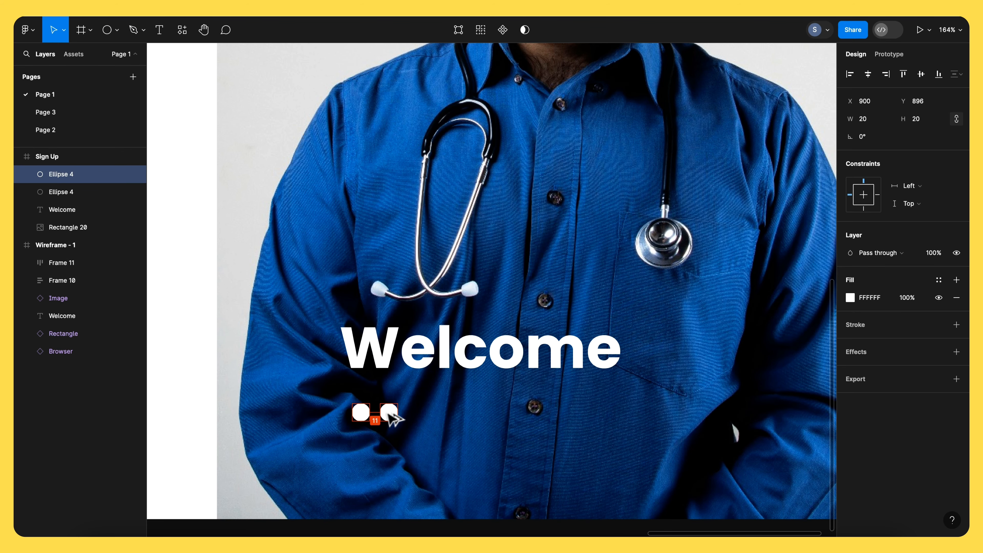
{"action": "left_click_drag", "start_coordinate": [387, 412], "coordinate": [387, 414], "text": "alt"}
{"action": "left_click", "coordinate": [412, 413]}
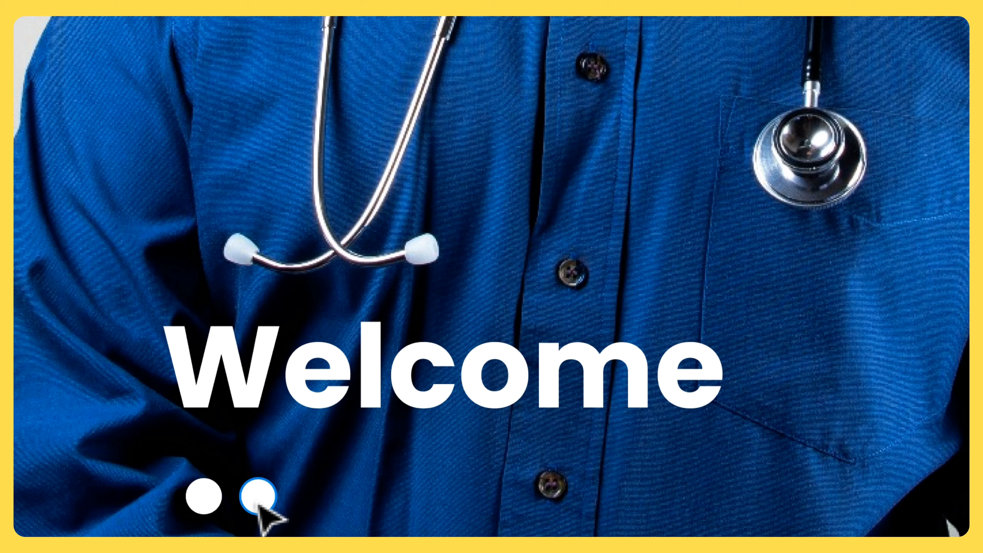
{"action": "left_click", "coordinate": [258, 503]}
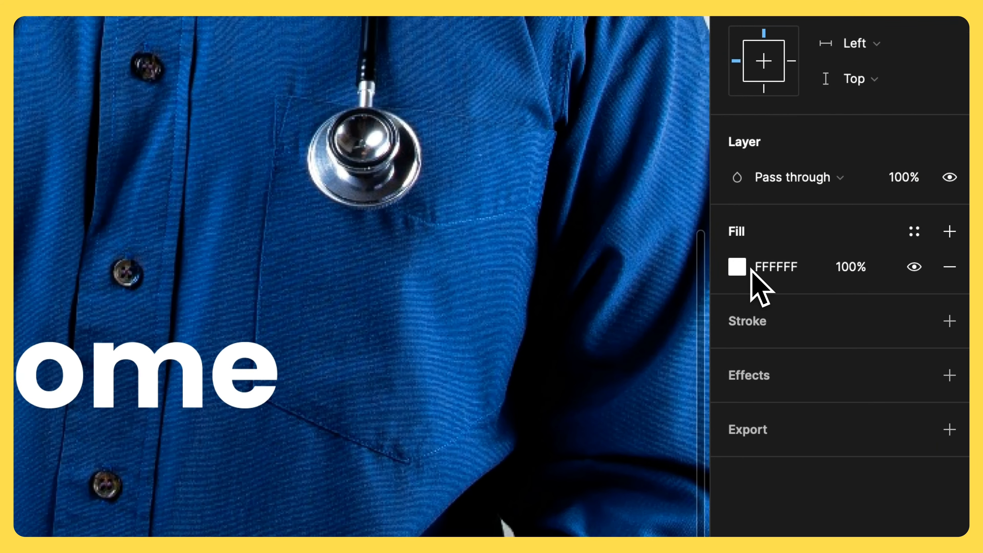
{"action": "left_click", "coordinate": [856, 271]}
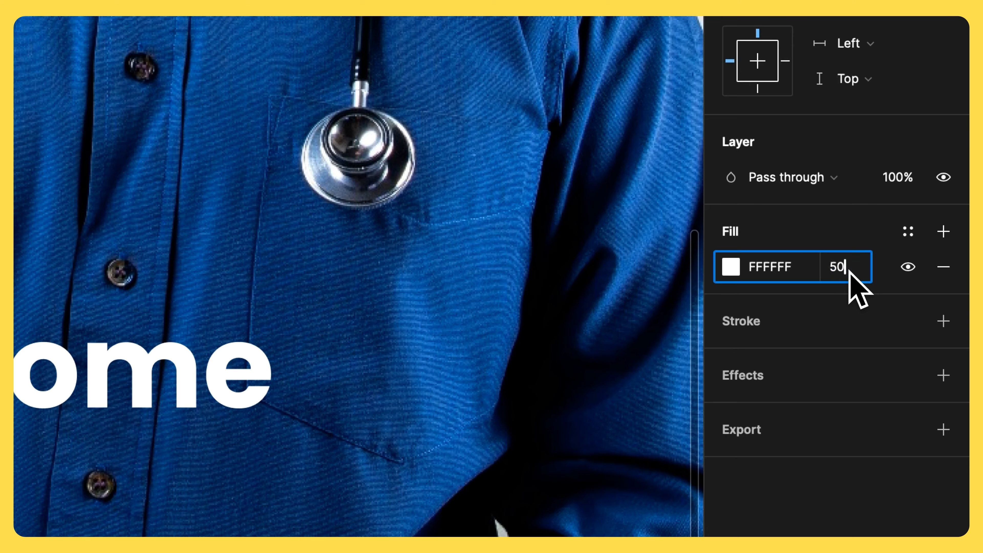
{"action": "type", "text": "50"}
{"action": "key", "text": "Return"}
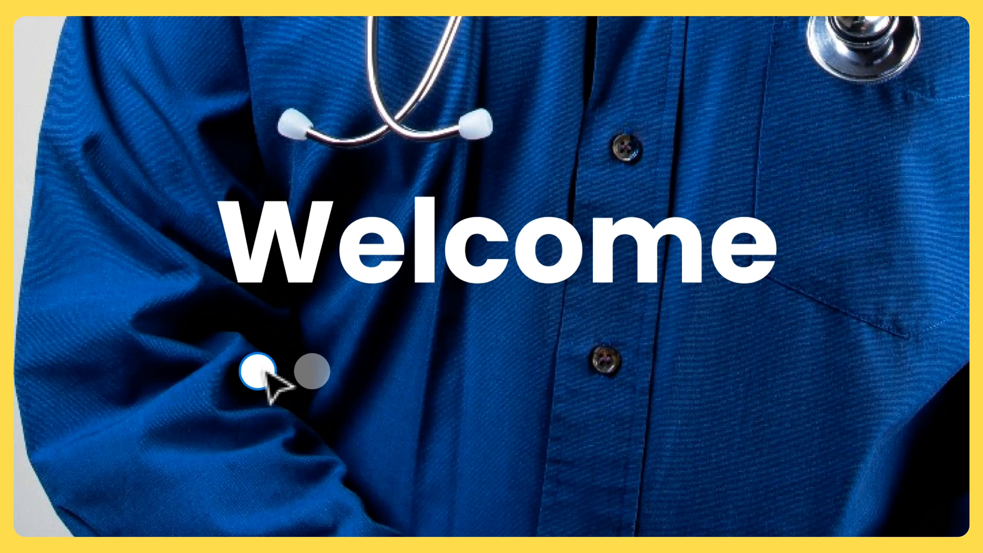
- Select both circles and add a horizontal auto layout around them
{"action": "left_click", "coordinate": [270, 373]}
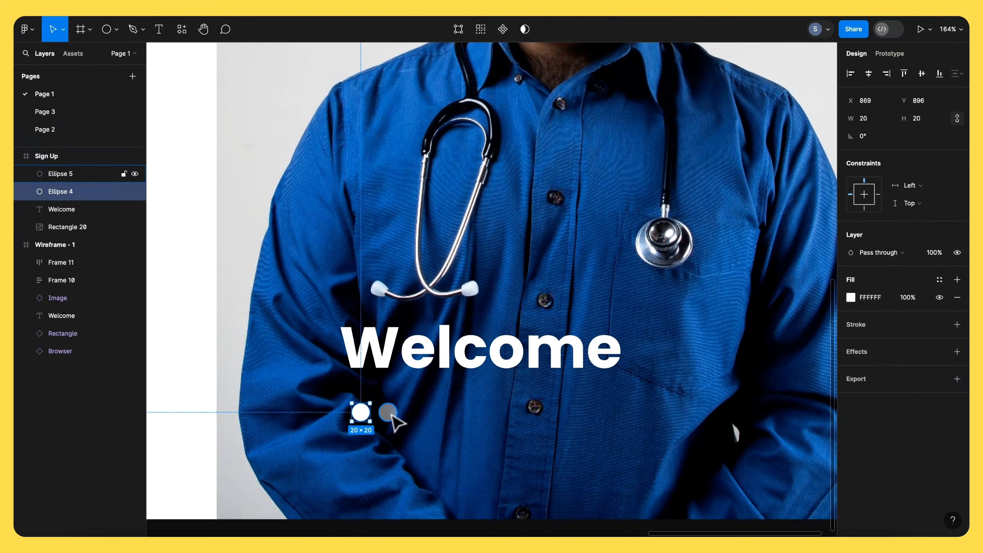
{"action": "left_click", "coordinate": [318, 374], "text": "shift"}
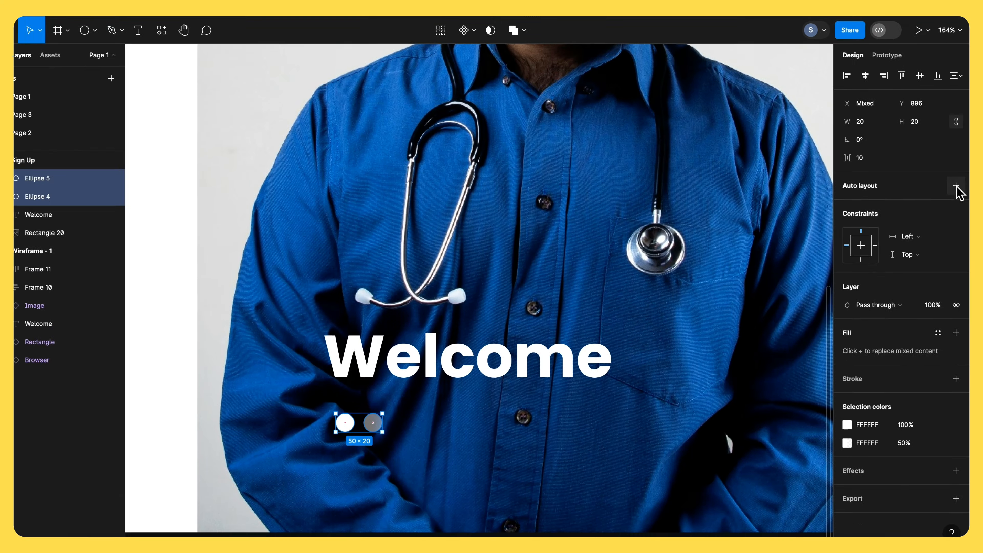
{"action": "left_click", "coordinate": [943, 346]}
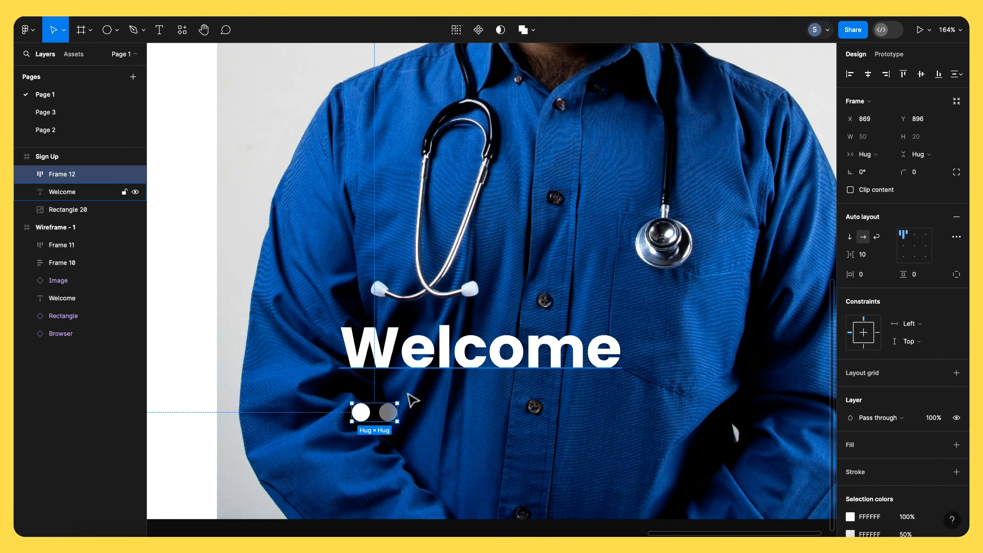
- Duplicate the semi-transparent circle to add a third dot in the row
{"action": "left_click", "coordinate": [406, 389]}
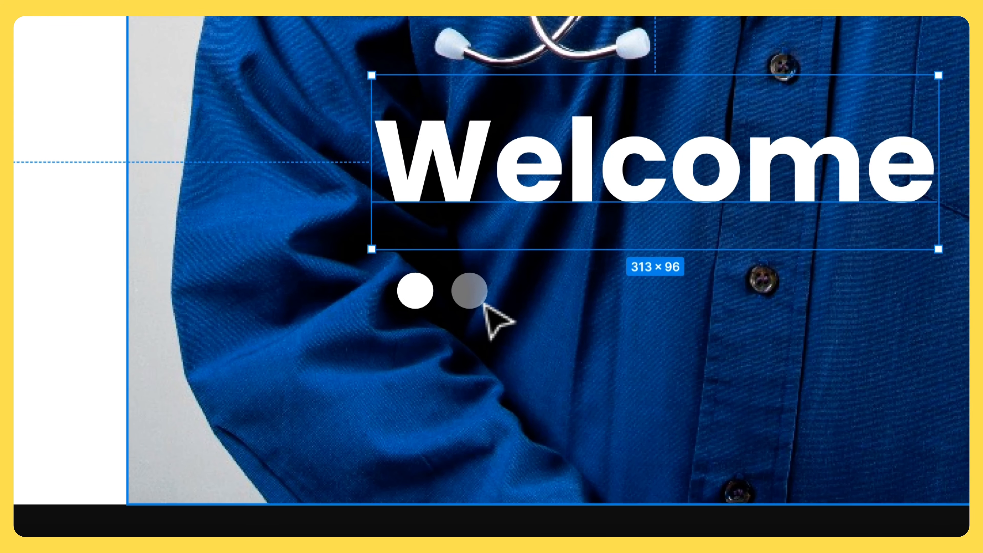
{"action": "left_click", "coordinate": [468, 291]}
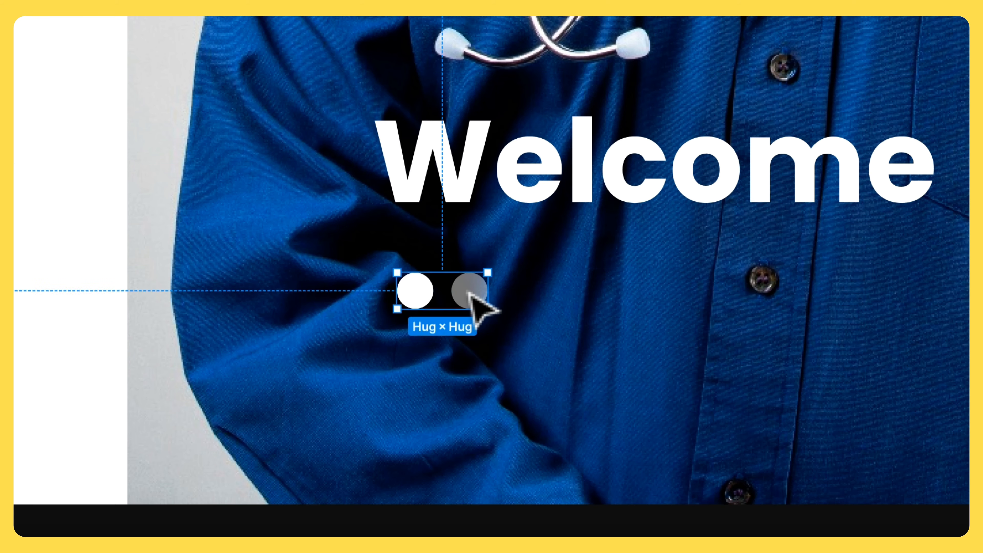
{"action": "left_click", "coordinate": [469, 293]}
{"action": "key", "text": "super+d"}
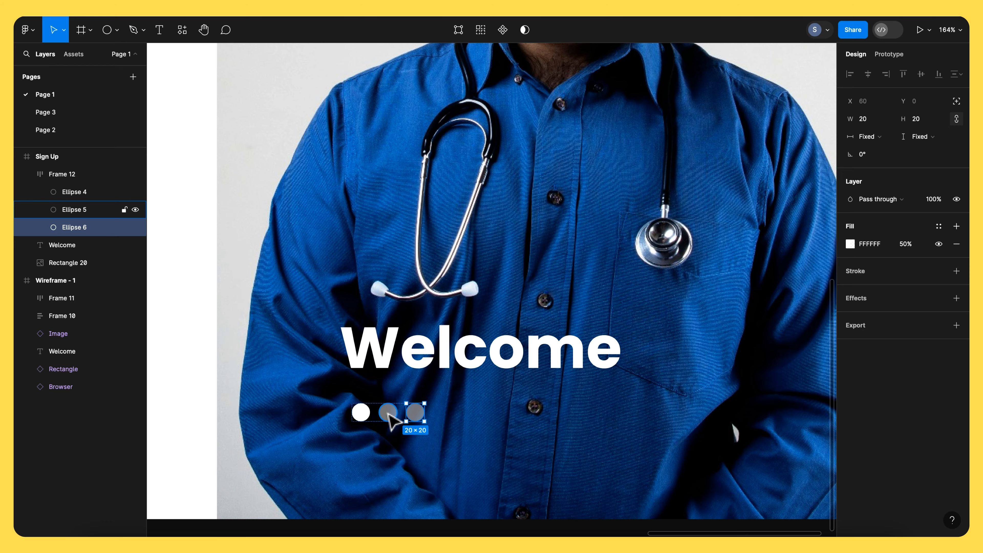
- Select all three dots inside the auto layout frame and resize them to 10 × 10
{"action": "left_click", "coordinate": [468, 422]}
{"action": "scroll", "coordinate": [469, 423], "scroll_direction": "down", "scroll_amount": 5}
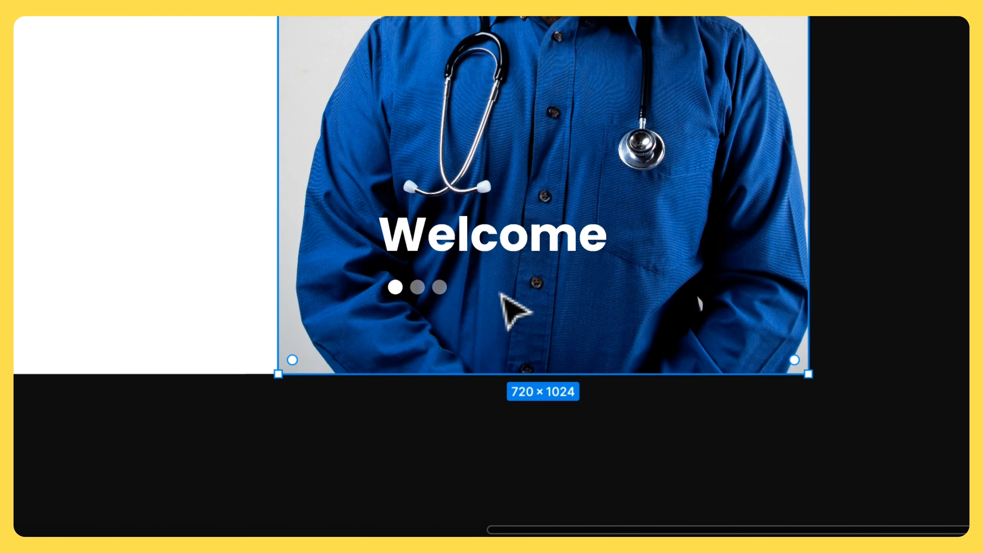
{"action": "scroll", "coordinate": [501, 294], "scroll_direction": "left", "scroll_amount": 5}
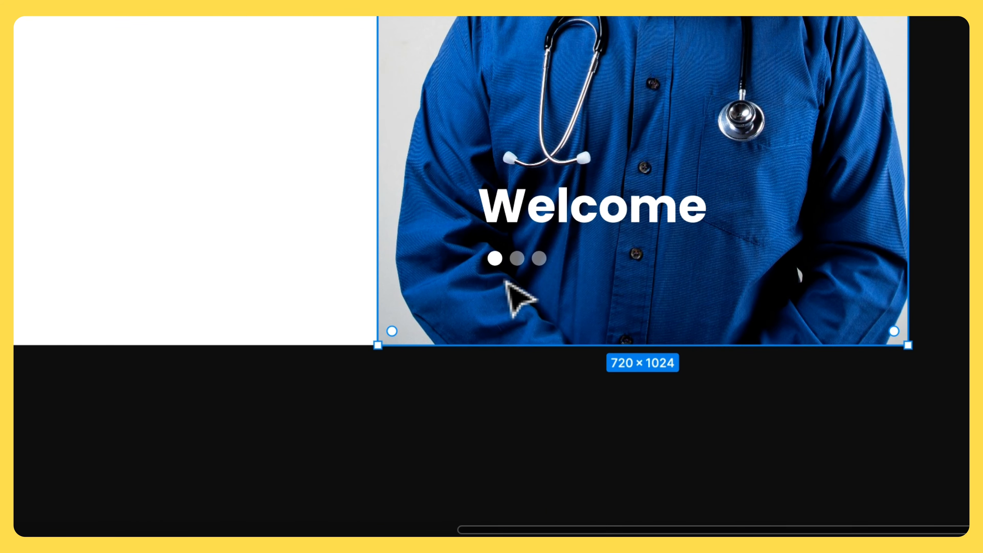
{"action": "scroll", "coordinate": [504, 279], "scroll_direction": "up", "scroll_amount": 6}
{"action": "scroll", "coordinate": [504, 280], "scroll_direction": "right", "scroll_amount": 3}
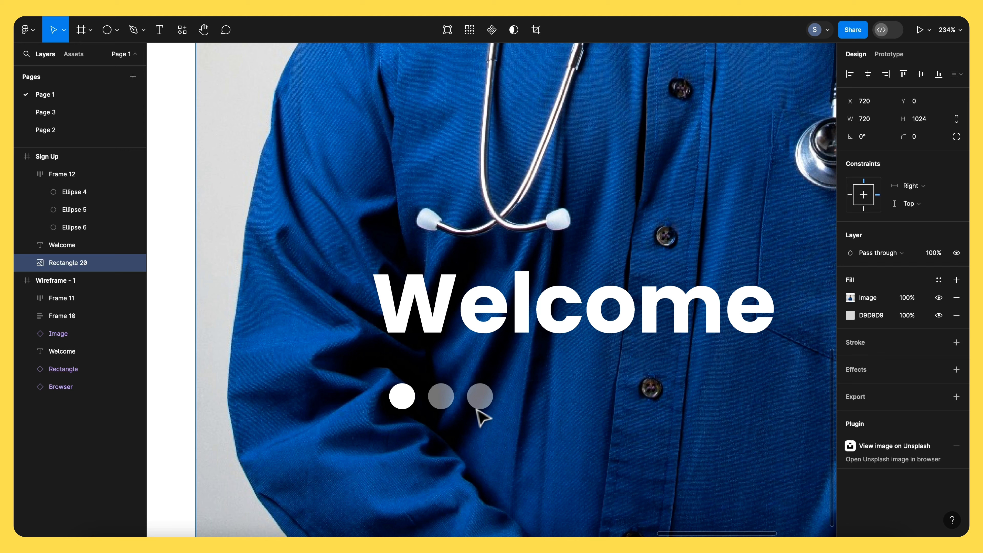
{"action": "left_click", "coordinate": [406, 403]}
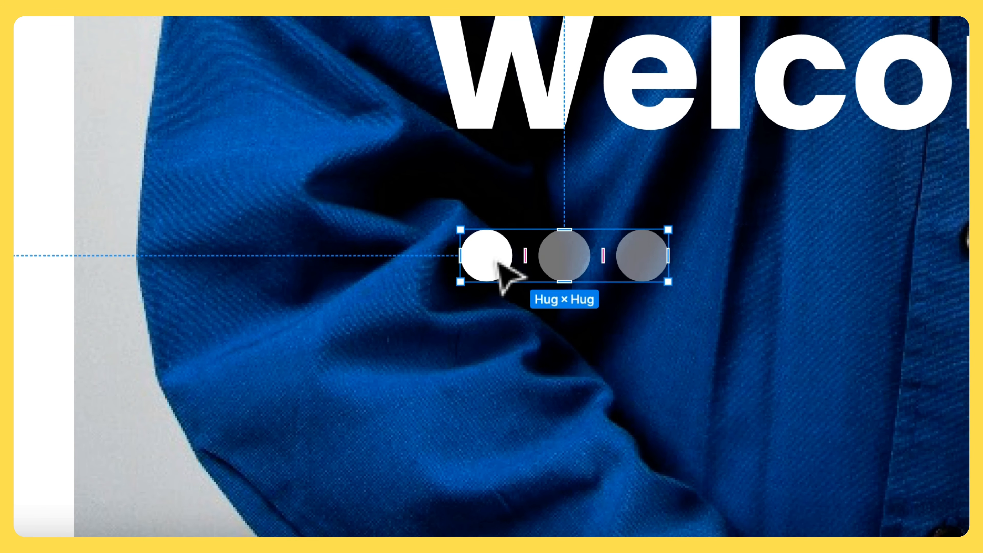
{"action": "key", "text": "Return"}
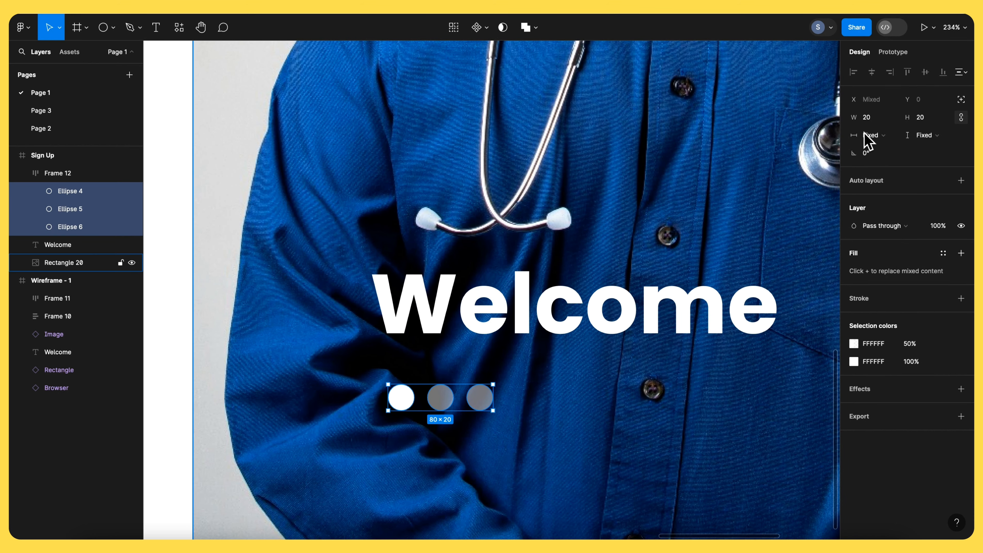
{"action": "left_click", "coordinate": [875, 116]}
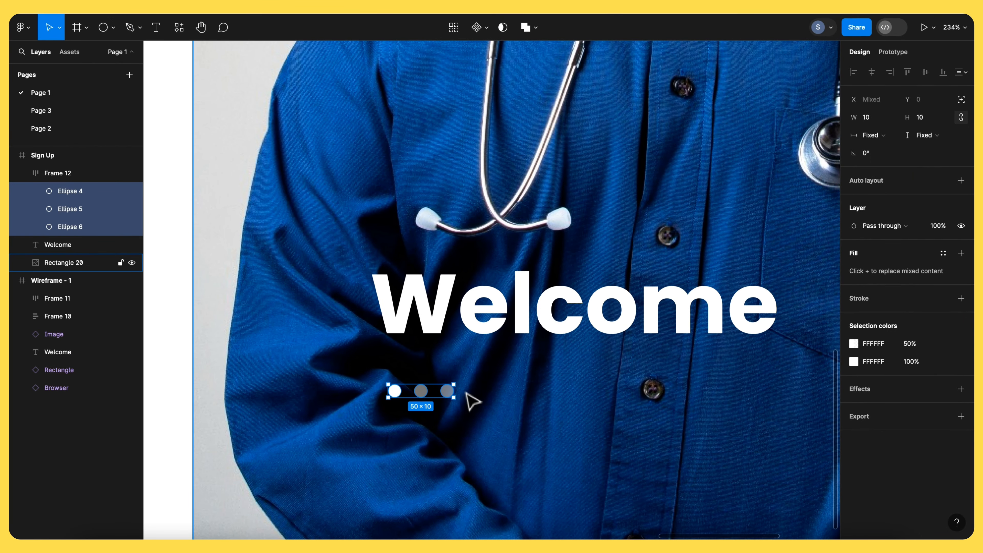
- Nudge the dots frame upward by 10 pixels
{"action": "scroll", "coordinate": [474, 404], "scroll_direction": "down", "scroll_amount": 5}
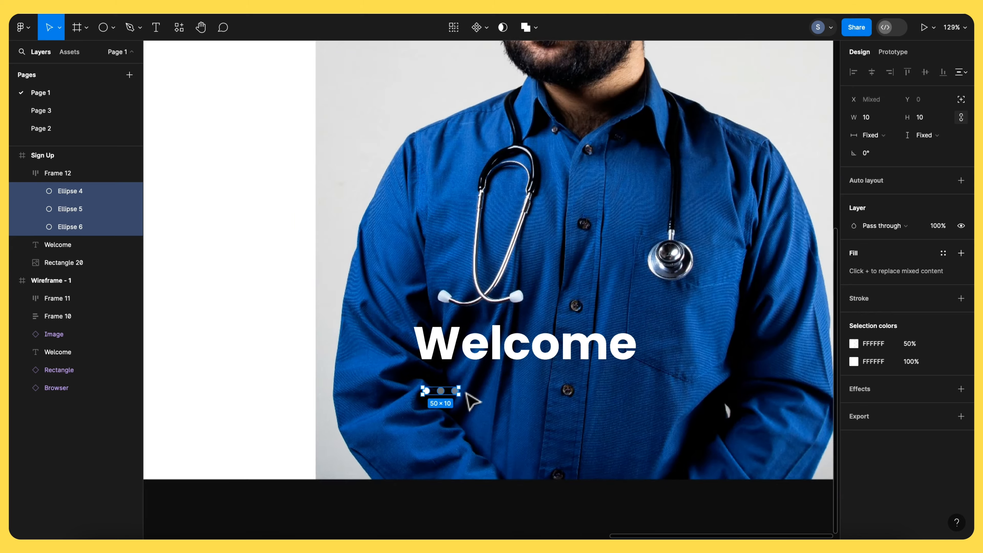
{"action": "scroll", "coordinate": [480, 409], "scroll_direction": "up", "scroll_amount": 3}
{"action": "scroll", "coordinate": [480, 411], "scroll_direction": "up", "scroll_amount": 1}
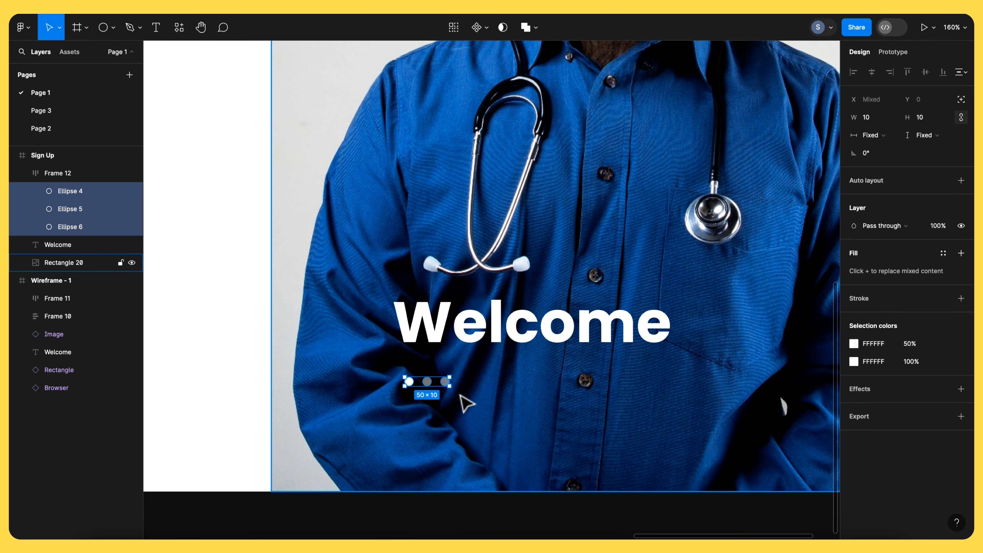
{"action": "left_click", "coordinate": [443, 395]}
{"action": "left_click", "coordinate": [428, 380]}
{"action": "key", "text": "shift+Up"}
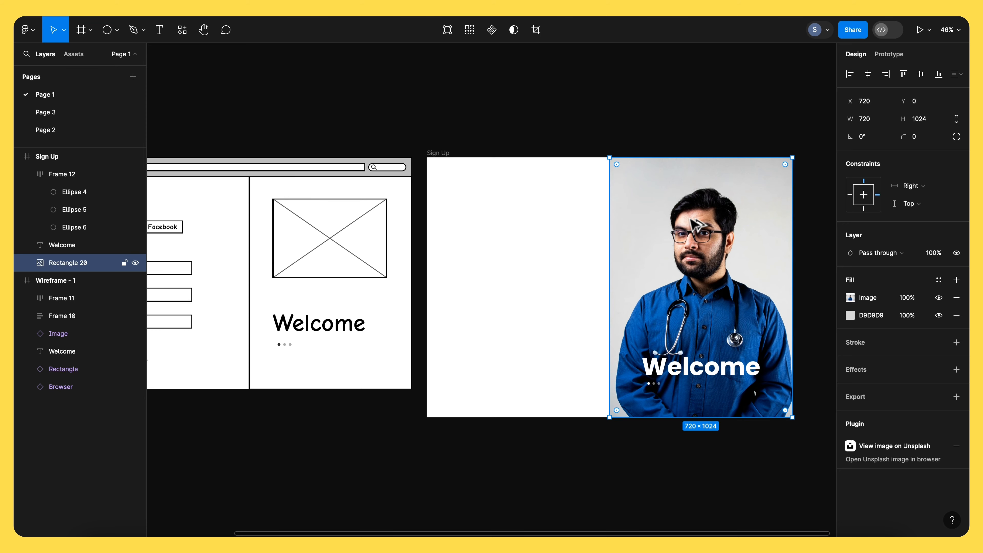
- Duplicate the photo rectangle and align the copy to the Sign Up frame's left edge
{"action": "left_click_drag", "start_coordinate": [694, 224], "coordinate": [597, 224]}
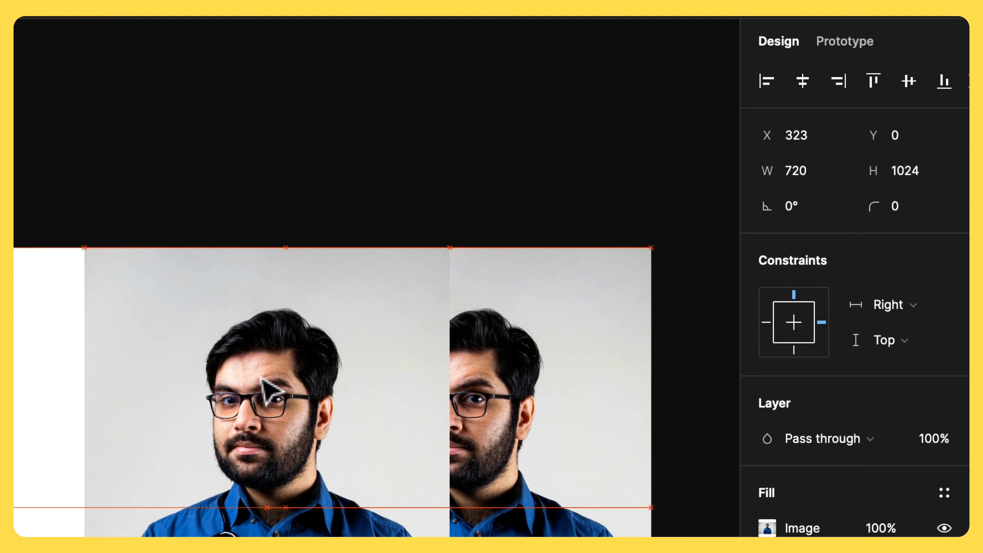
{"action": "left_click_drag", "start_coordinate": [262, 378], "coordinate": [274, 391]}
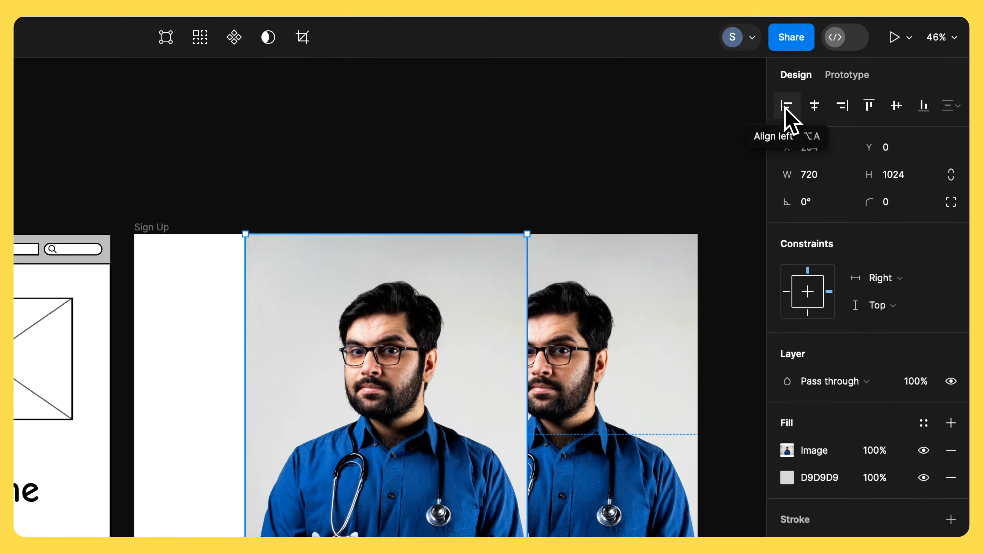
{"action": "left_click", "coordinate": [845, 77]}
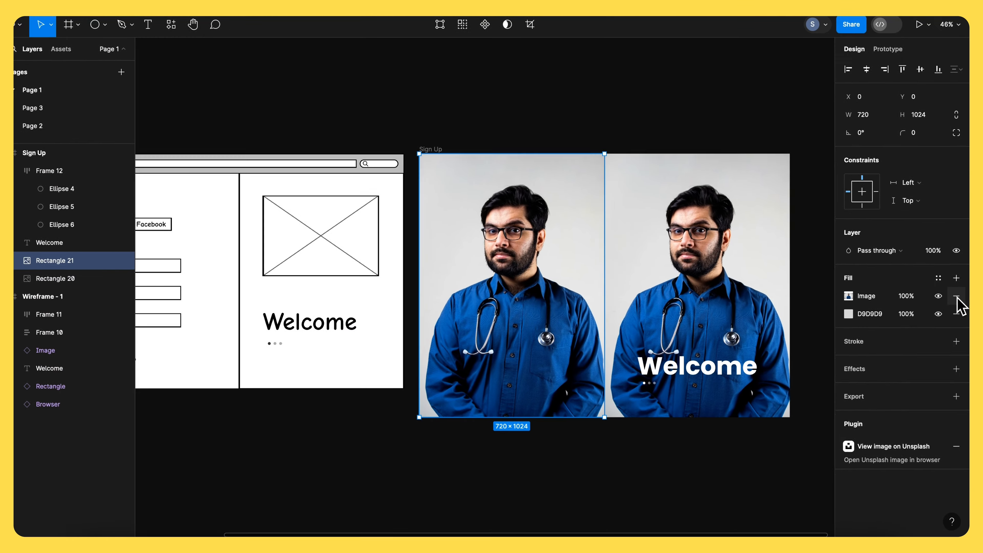
- Remove the image fill from the copied rectangle and set its fill to white FFFFFF
{"action": "left_click", "coordinate": [956, 297]}
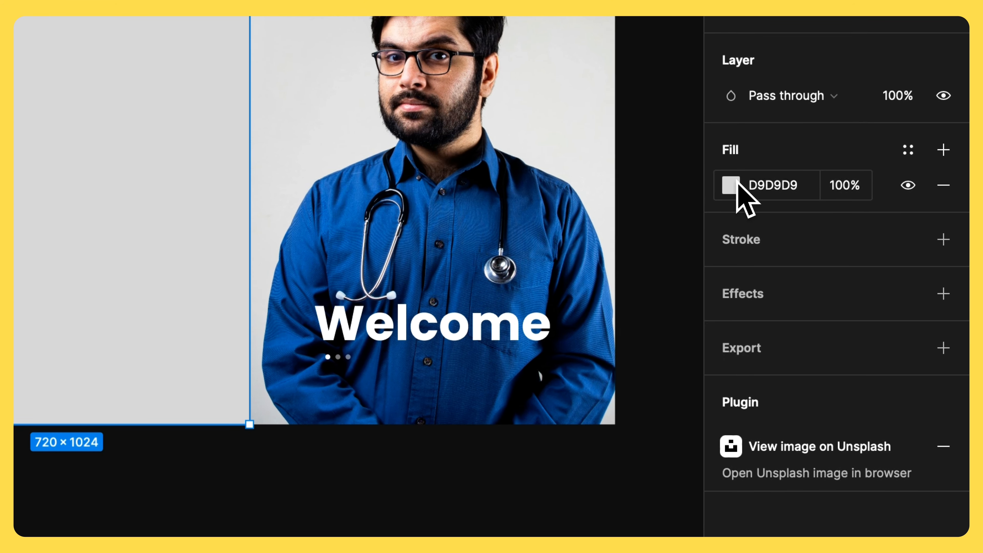
{"action": "left_click", "coordinate": [737, 185]}
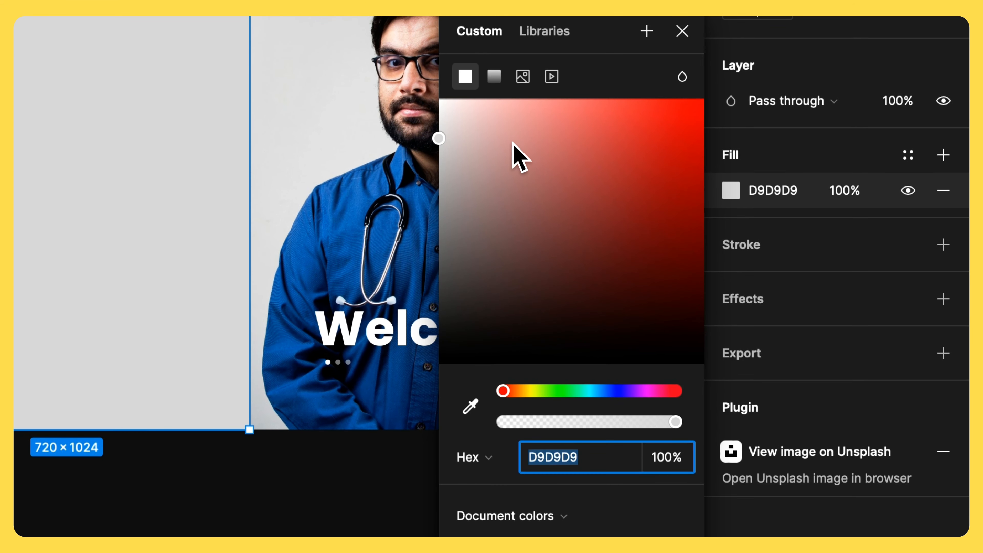
{"action": "left_click", "coordinate": [440, 102]}
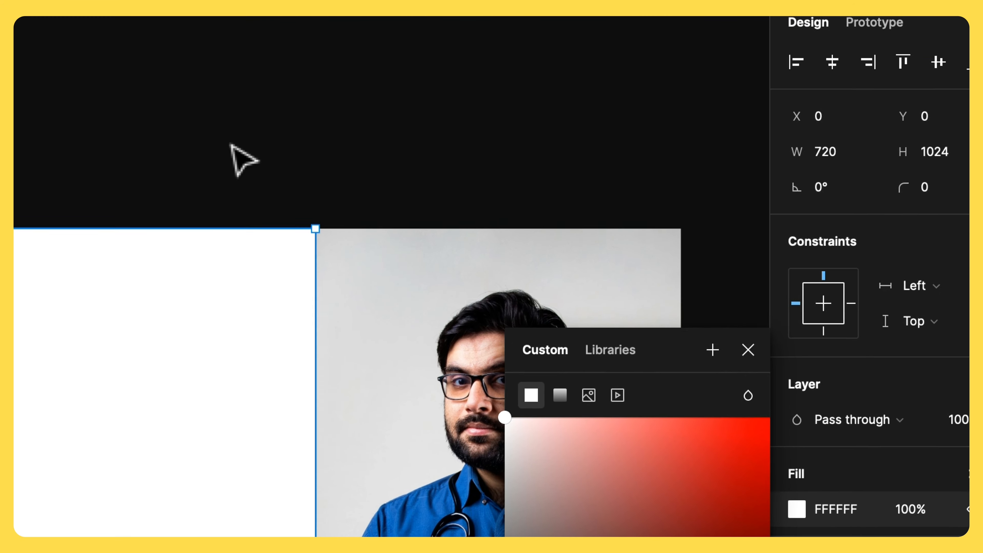
{"action": "left_click", "coordinate": [238, 159]}
{"action": "left_click", "coordinate": [242, 325]}
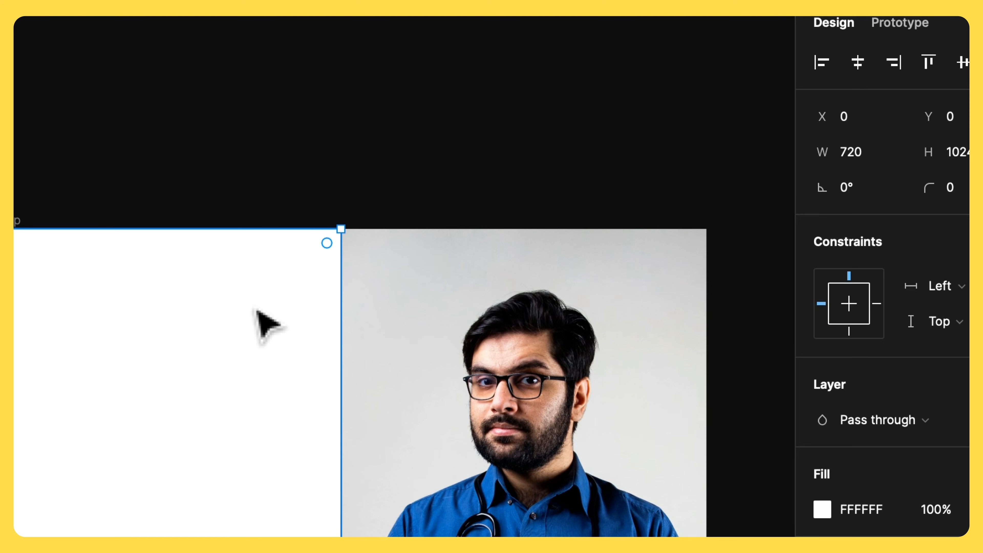
- Rename the copied white rectangle layer to Margin
{"action": "scroll", "coordinate": [267, 326], "scroll_direction": "left", "scroll_amount": 6}
{"action": "scroll", "coordinate": [267, 325], "scroll_direction": "up", "scroll_amount": 2}
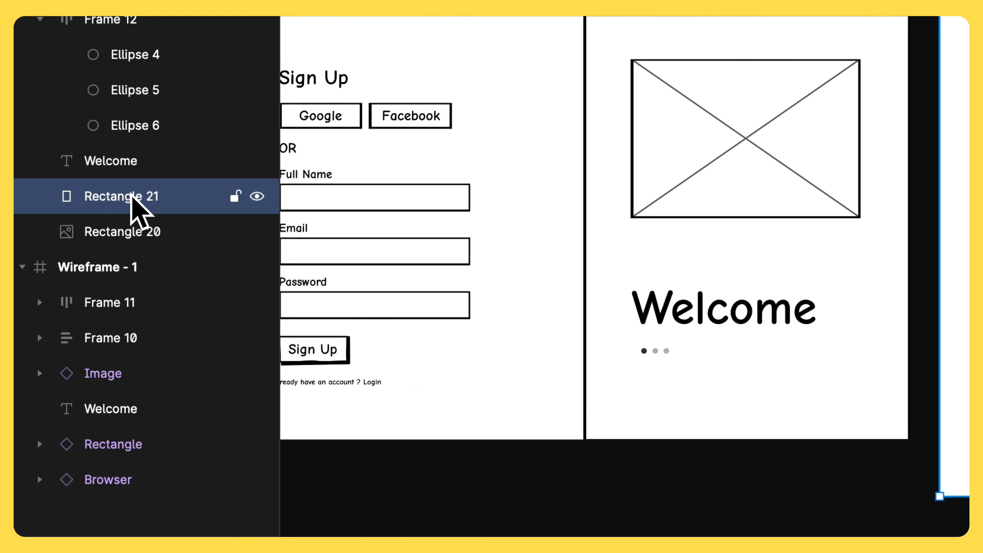
{"action": "double_click", "coordinate": [131, 195]}
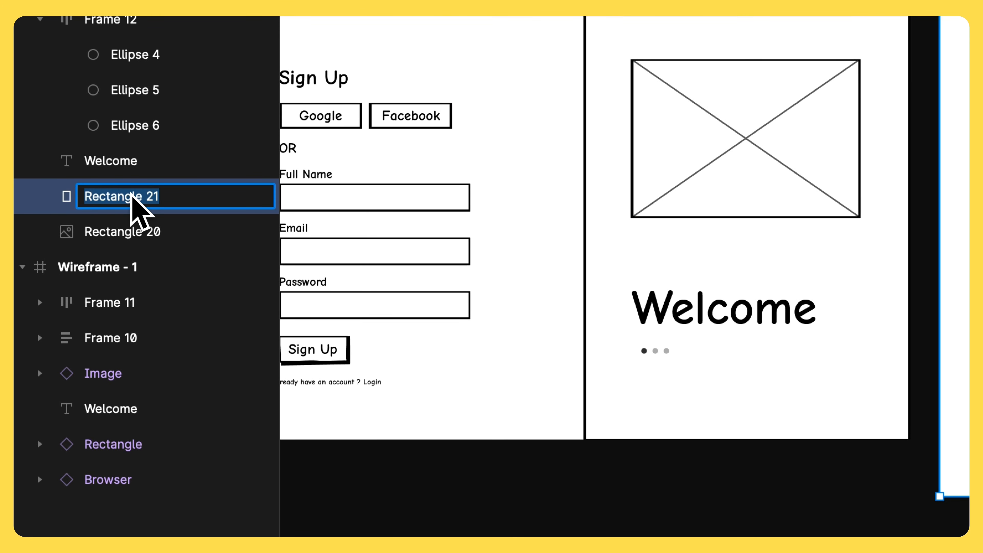
{"action": "type", "text": "Margin"}
{"action": "key", "text": "Return"}
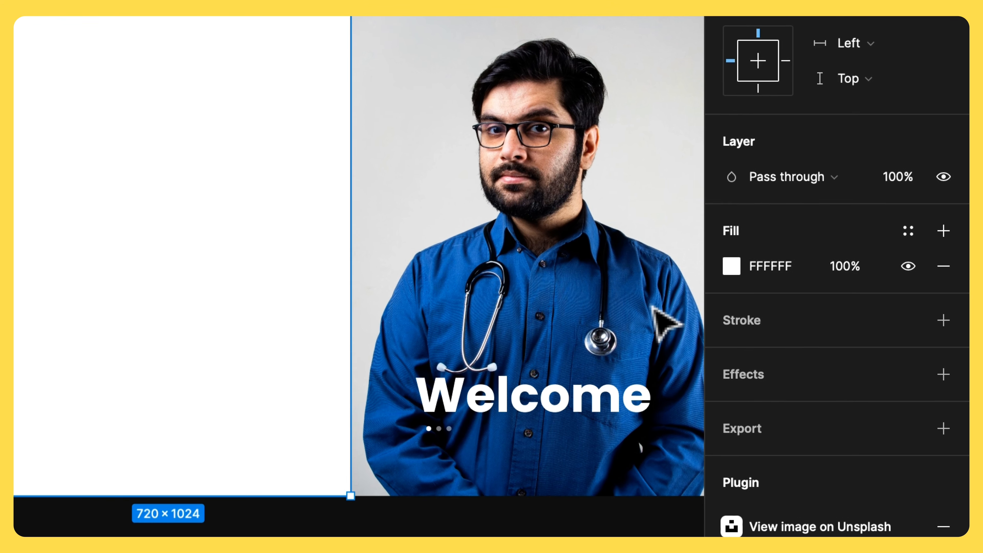
- Add an inside stroke to the Margin rectangle and set its weight to 100
{"action": "left_click", "coordinate": [944, 325]}
{"action": "left_click", "coordinate": [866, 390]}
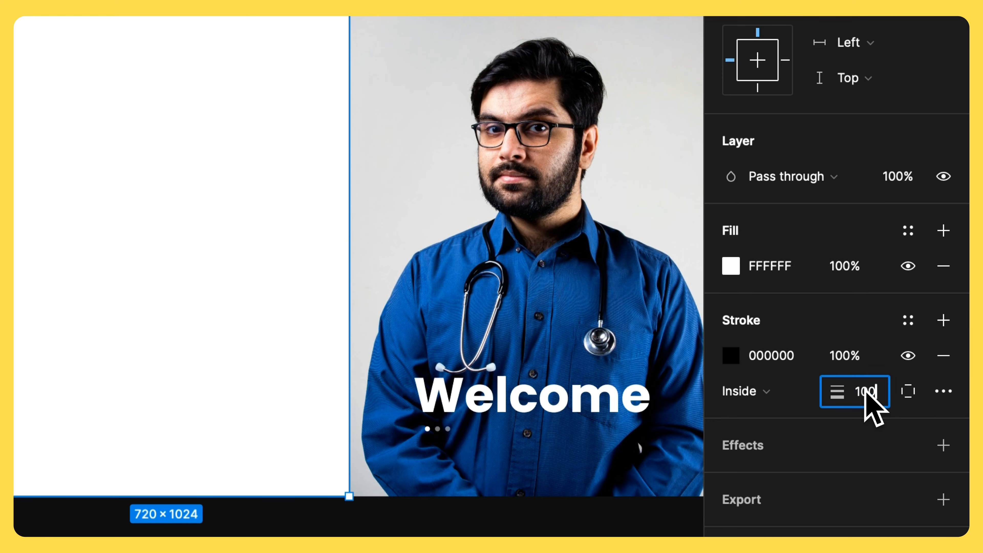
{"action": "type", "text": "100"}
{"action": "key", "text": "Return"}
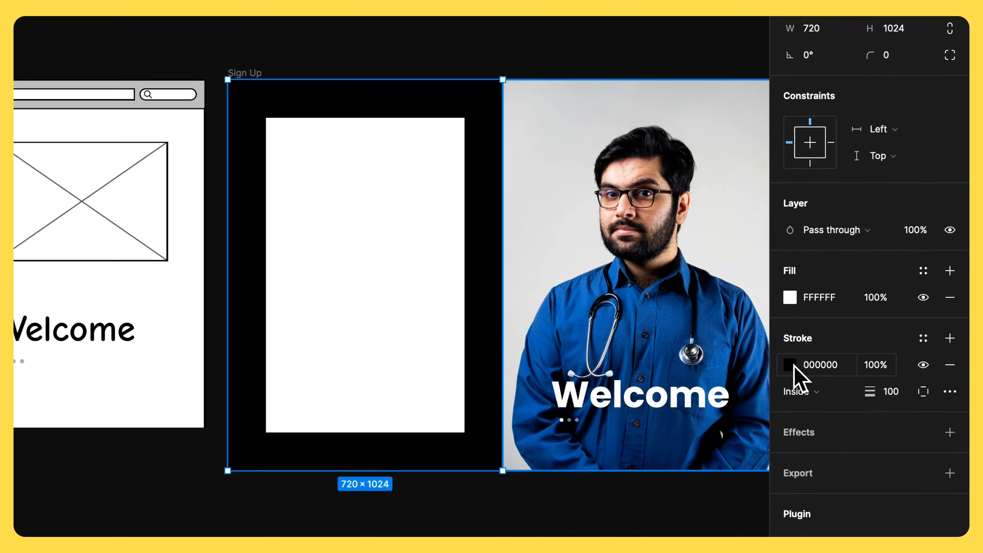
- Change the Margin rectangle's stroke colour to a light pink
{"action": "left_click", "coordinate": [849, 342]}
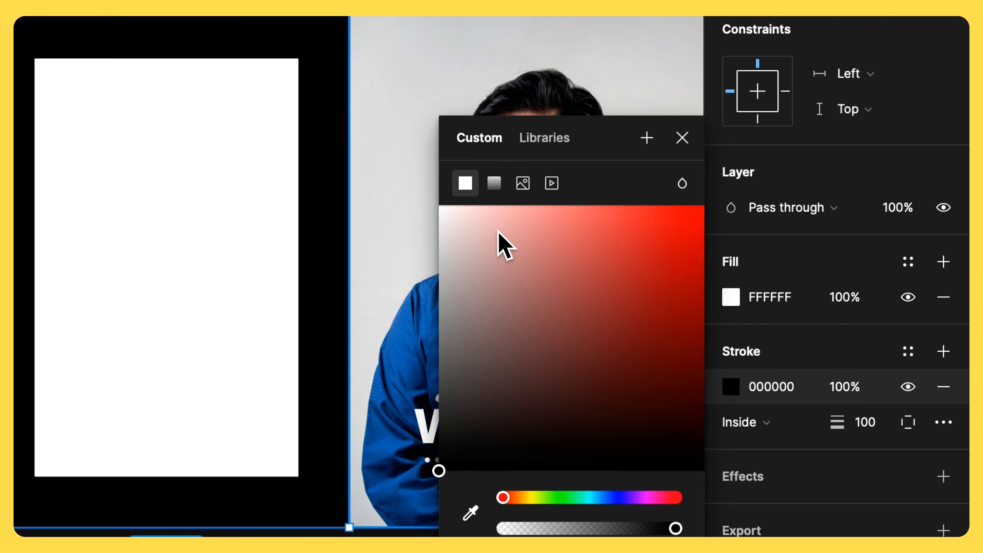
{"action": "left_click", "coordinate": [729, 257]}
{"action": "left_click_drag", "start_coordinate": [492, 217], "coordinate": [483, 220]}
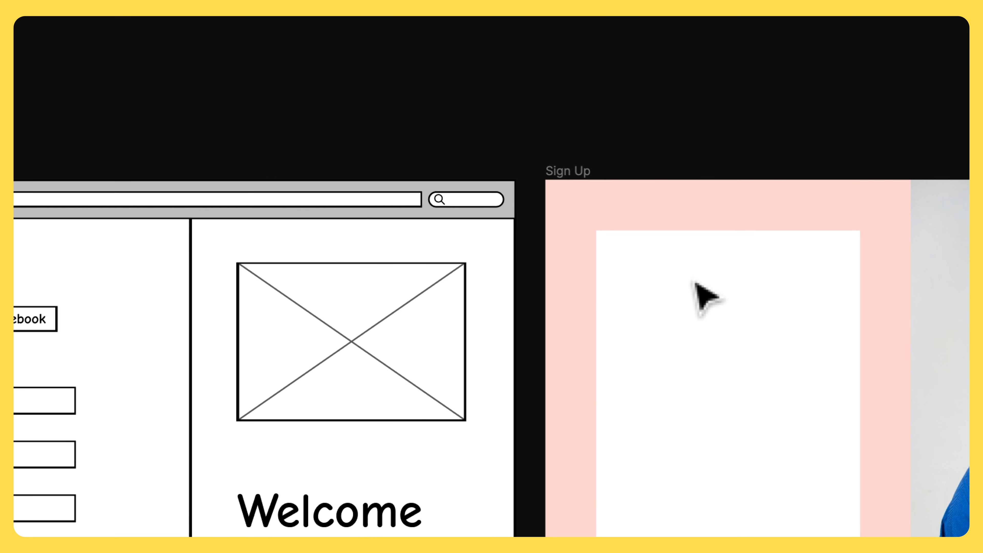
- Add a "Sign Up" text at the top of the white form area
{"action": "scroll", "coordinate": [743, 371], "scroll_direction": "right", "scroll_amount": 3}
{"action": "scroll", "coordinate": [744, 371], "scroll_direction": "down", "scroll_amount": 1}
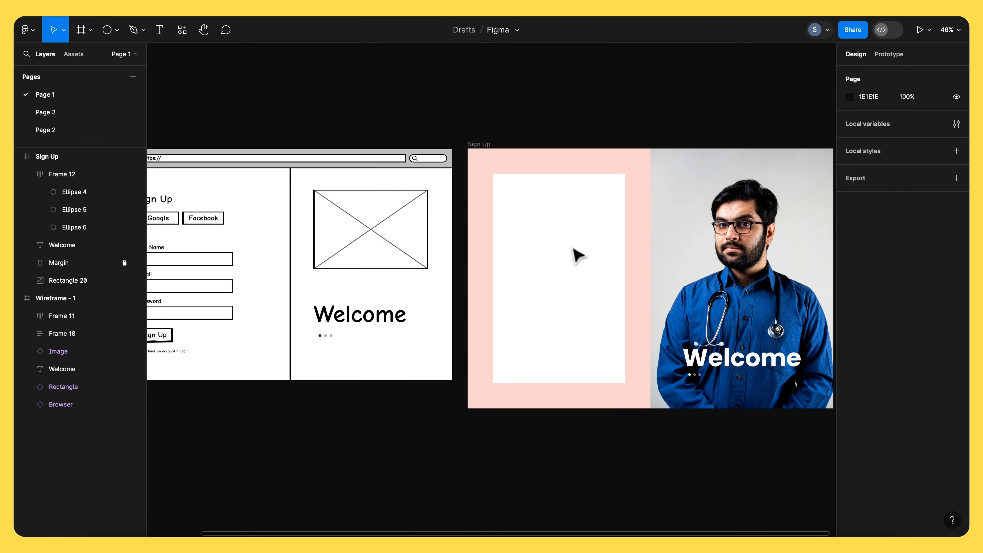
{"action": "scroll", "coordinate": [575, 254], "scroll_direction": "up", "scroll_amount": 2}
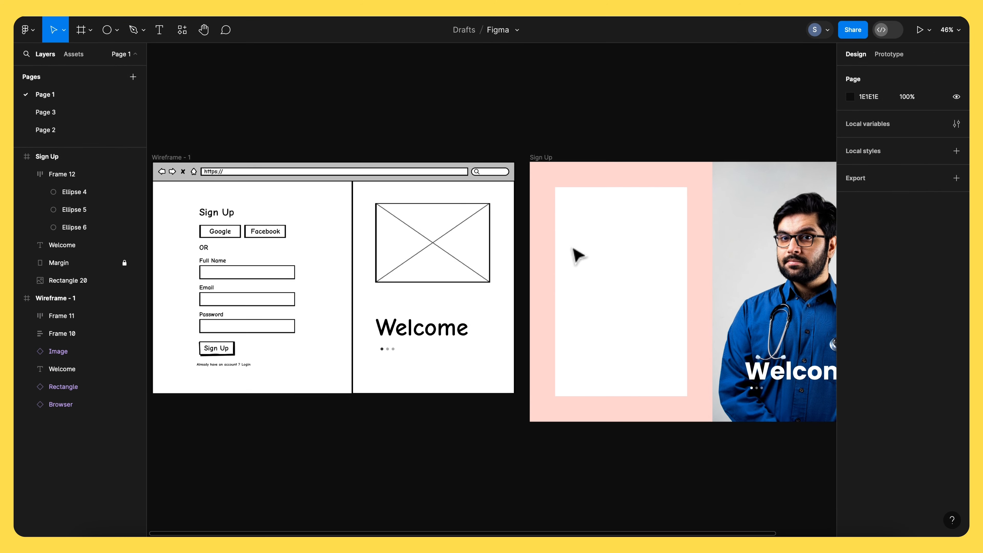
{"action": "scroll", "coordinate": [576, 255], "scroll_direction": "down", "scroll_amount": 1}
{"action": "scroll", "coordinate": [576, 255], "scroll_direction": "right", "scroll_amount": 1}
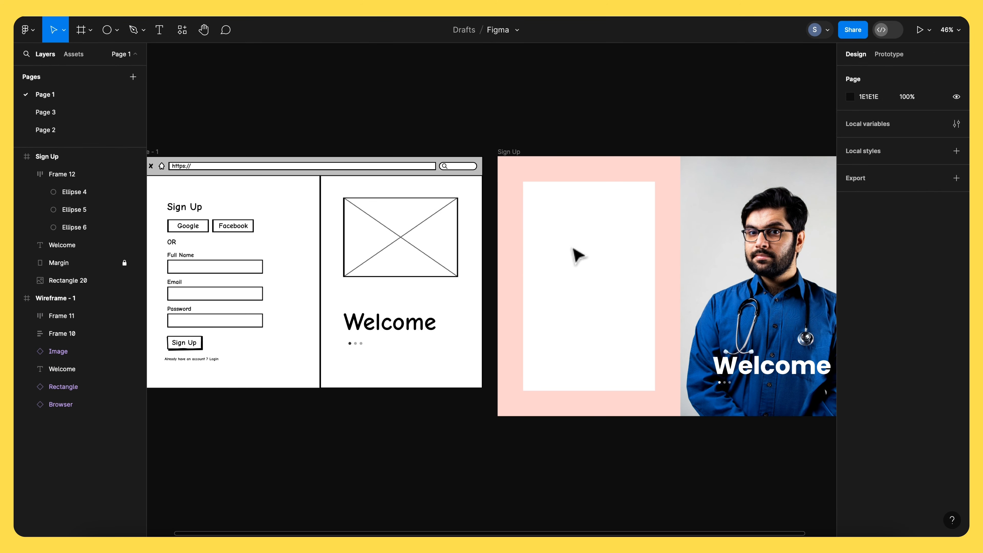
{"action": "left_click", "coordinate": [160, 31]}
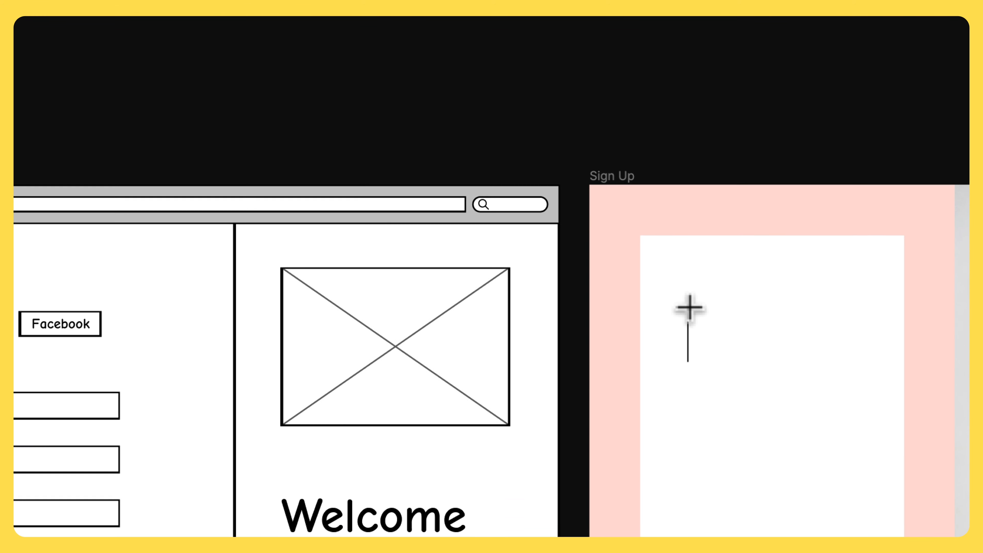
{"action": "left_click", "coordinate": [689, 307]}
{"action": "type", "text": "Sign Up"}
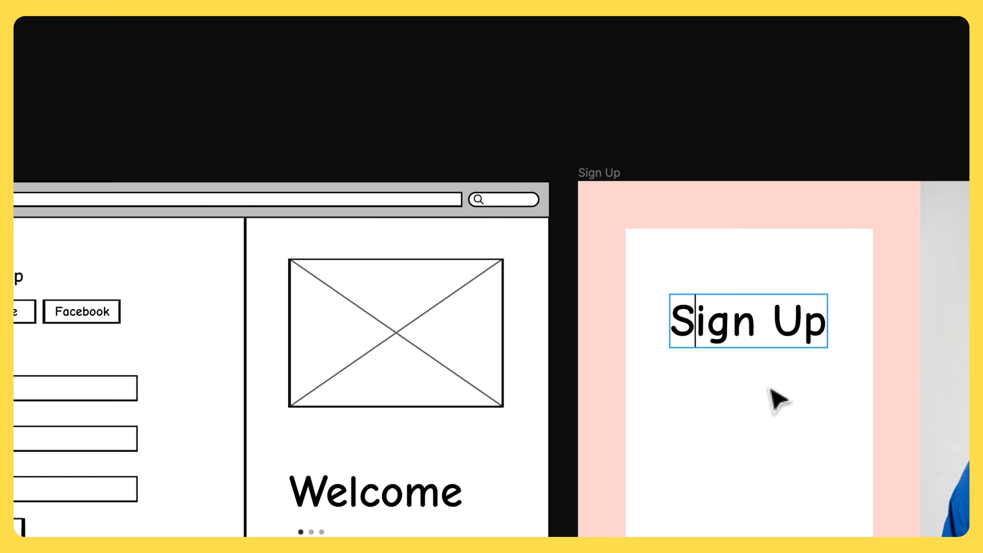
{"action": "key", "text": "Escape"}
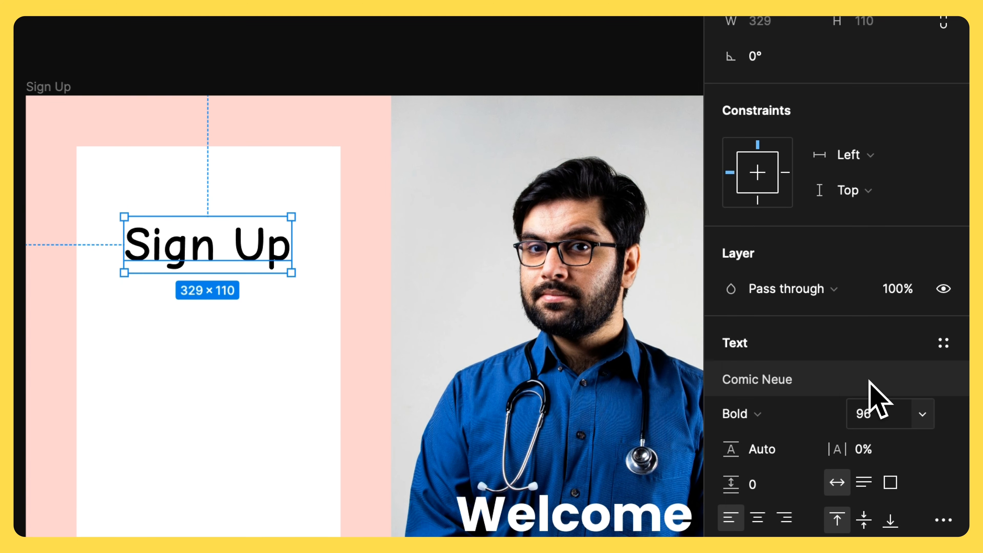
- Set the Sign Up title's font to Poppins and its size to 48
{"action": "left_click", "coordinate": [869, 381]}
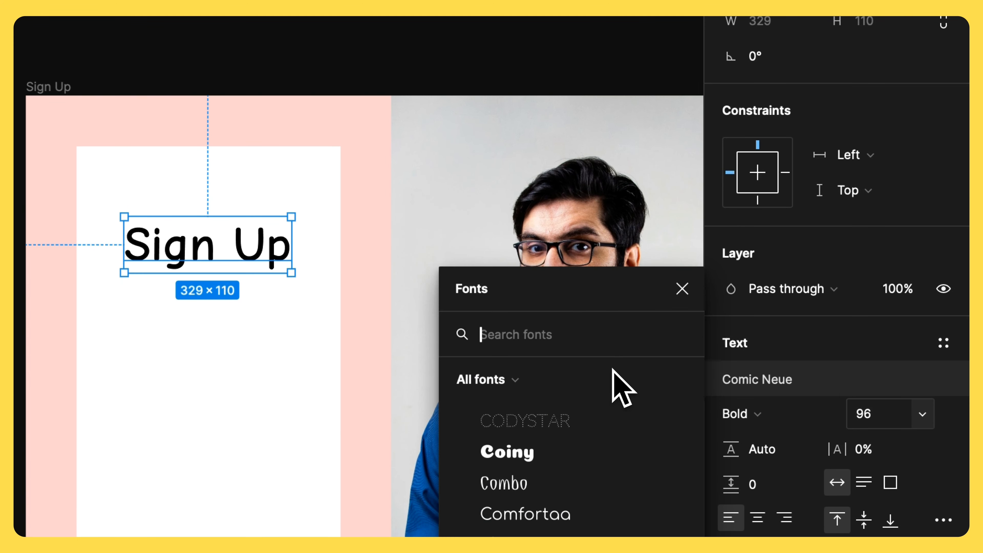
{"action": "type", "text": "pop"}
{"action": "key", "text": "Return"}
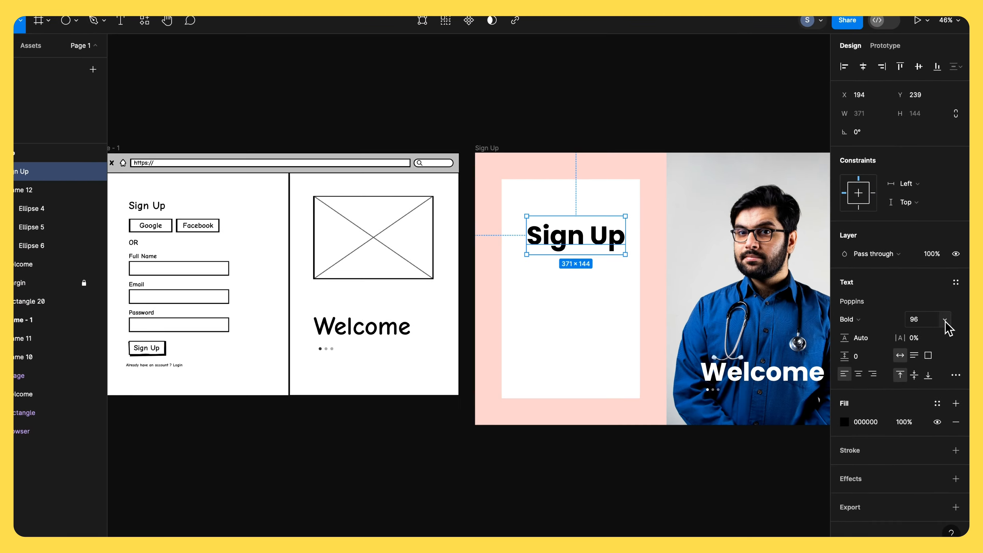
{"action": "left_click", "coordinate": [922, 399]}
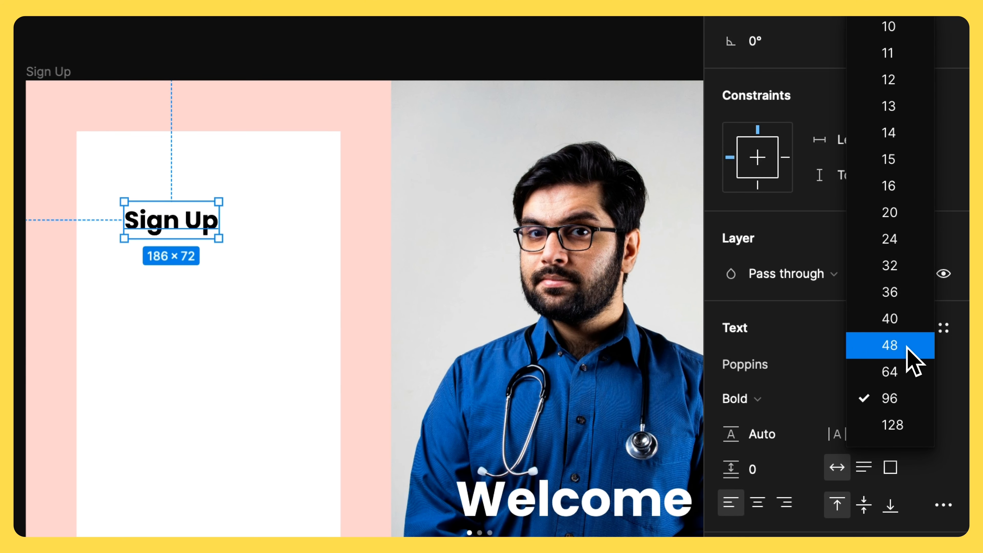
{"action": "left_click", "coordinate": [906, 348]}
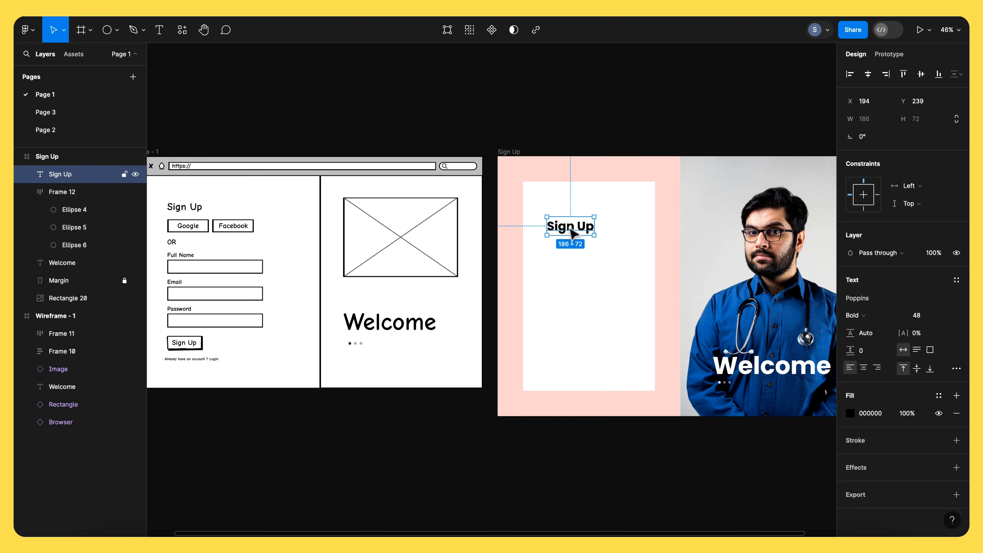
- Nudge the Sign Up title slightly upward
{"action": "left_click_drag", "start_coordinate": [570, 229], "coordinate": [568, 225]}
{"action": "left_click", "coordinate": [570, 256]}
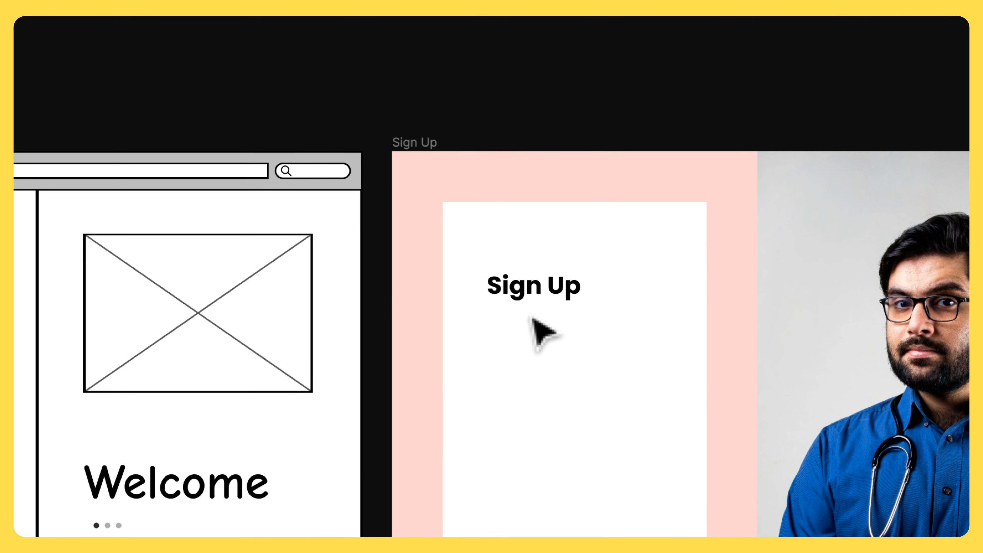
{"action": "left_click", "coordinate": [532, 287]}
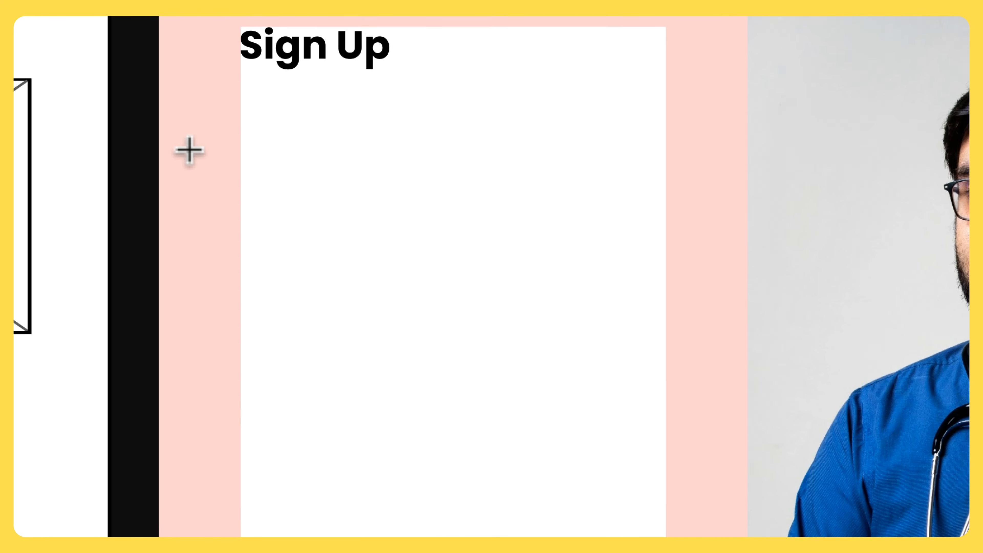
- Add a "Google" text below the Sign Up title
{"action": "left_click", "coordinate": [359, 187]}
{"action": "type", "text": "G"}
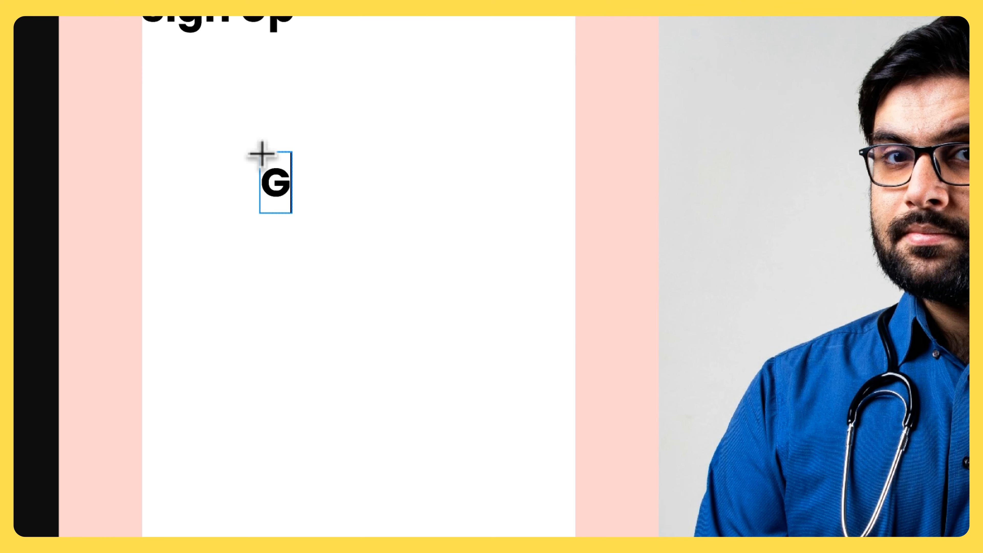
{"action": "type", "text": "oogle"}
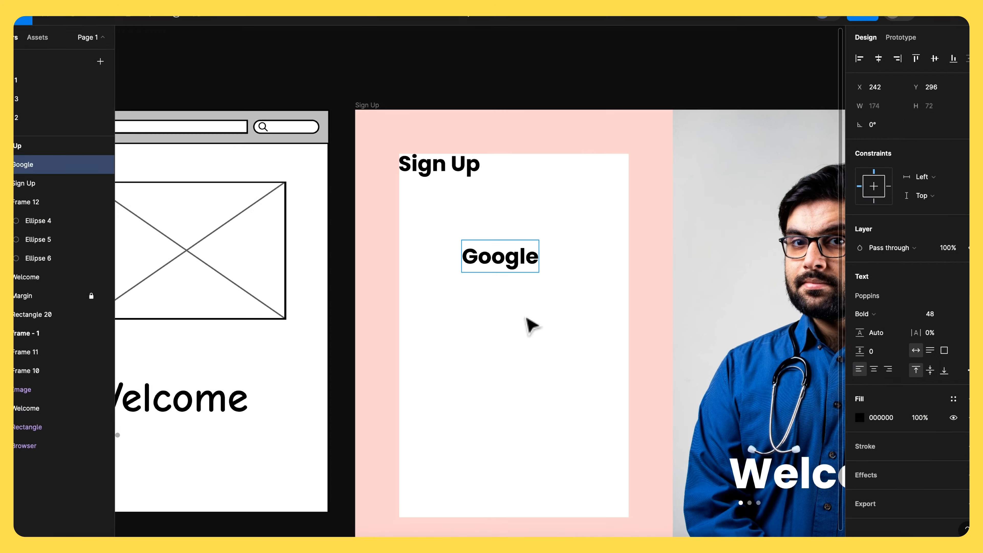
{"action": "key", "text": "Escape"}
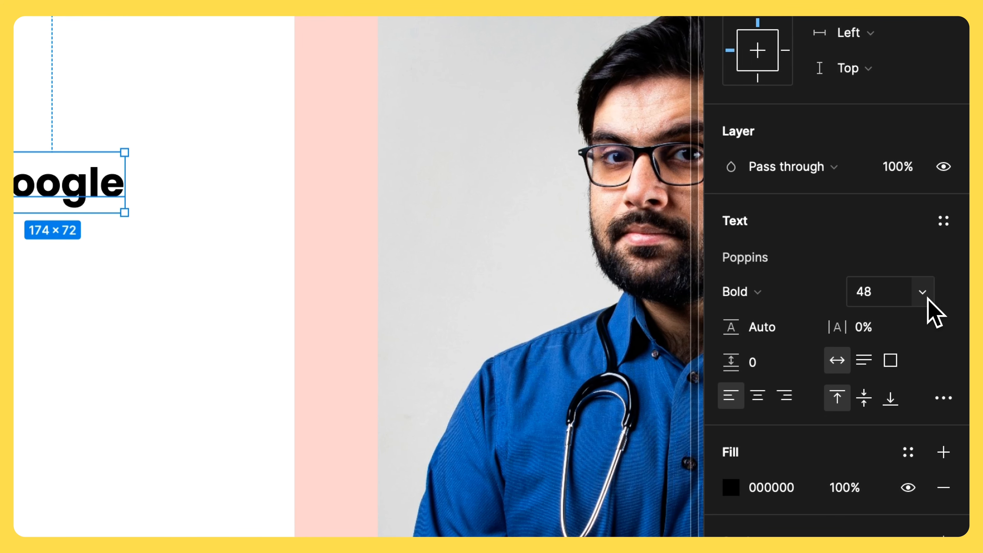
- Set the Google text to size 16 and Medium weight
{"action": "left_click", "coordinate": [925, 295]}
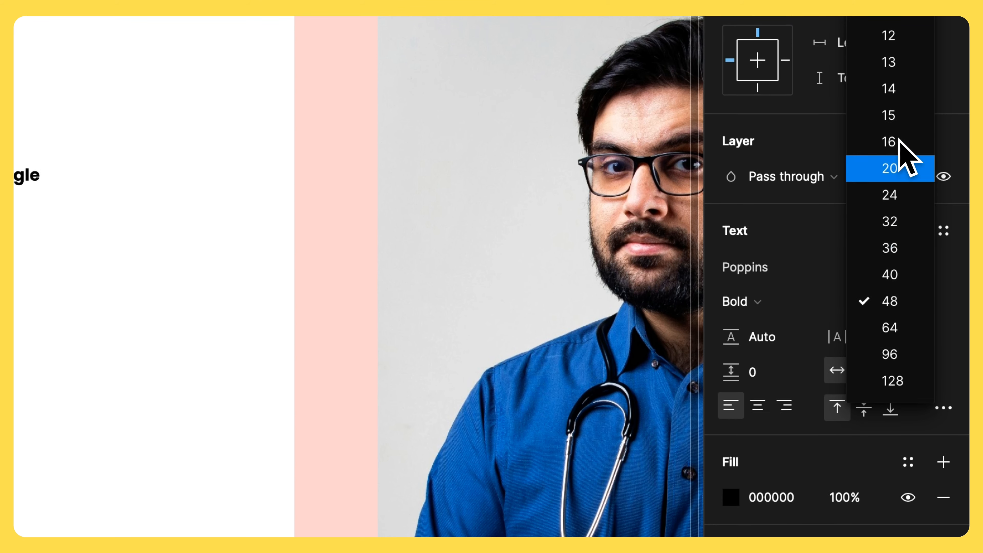
{"action": "left_click", "coordinate": [899, 144]}
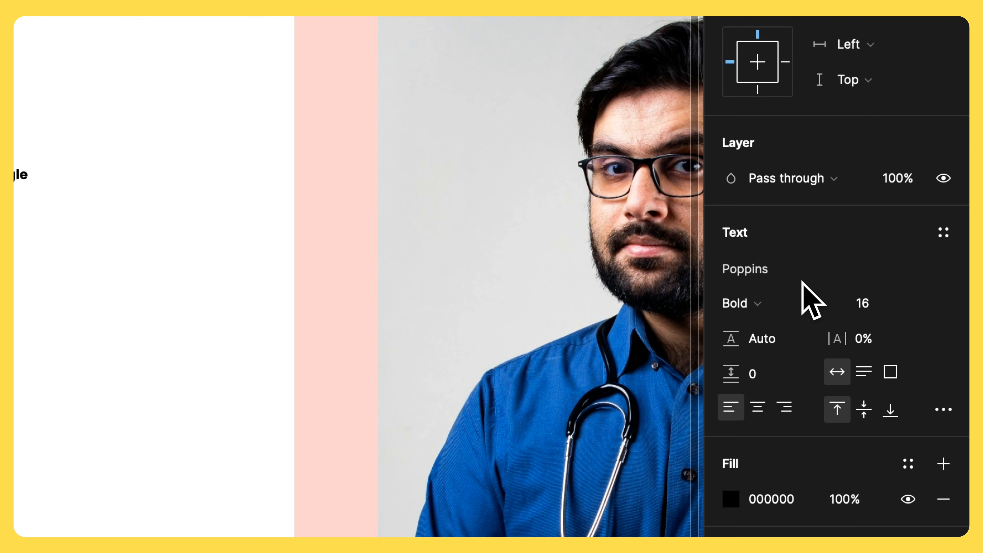
{"action": "left_click", "coordinate": [783, 307]}
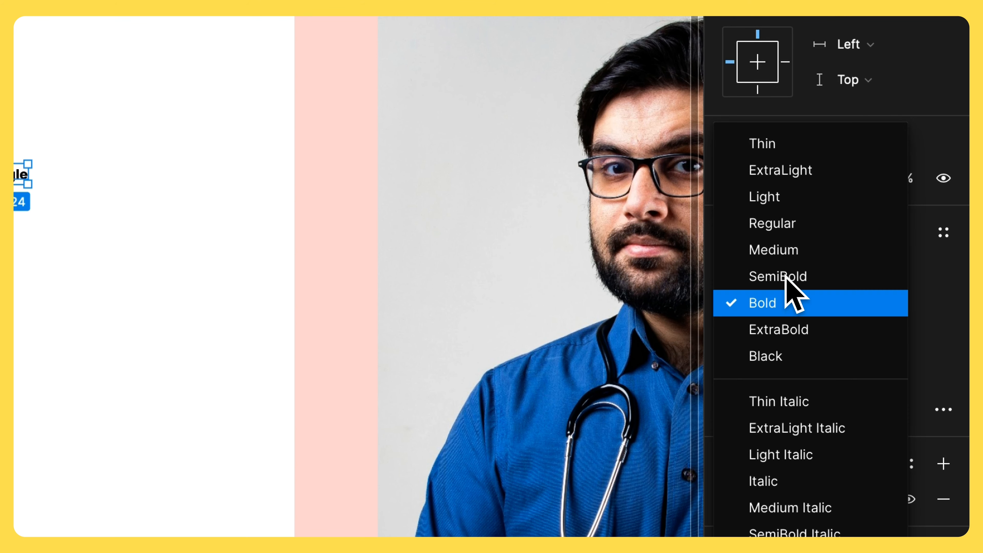
{"action": "left_click", "coordinate": [793, 249]}
- Wrap the Google text in an auto layout frame
{"action": "left_click", "coordinate": [85, 255]}
{"action": "left_click", "coordinate": [19, 176]}
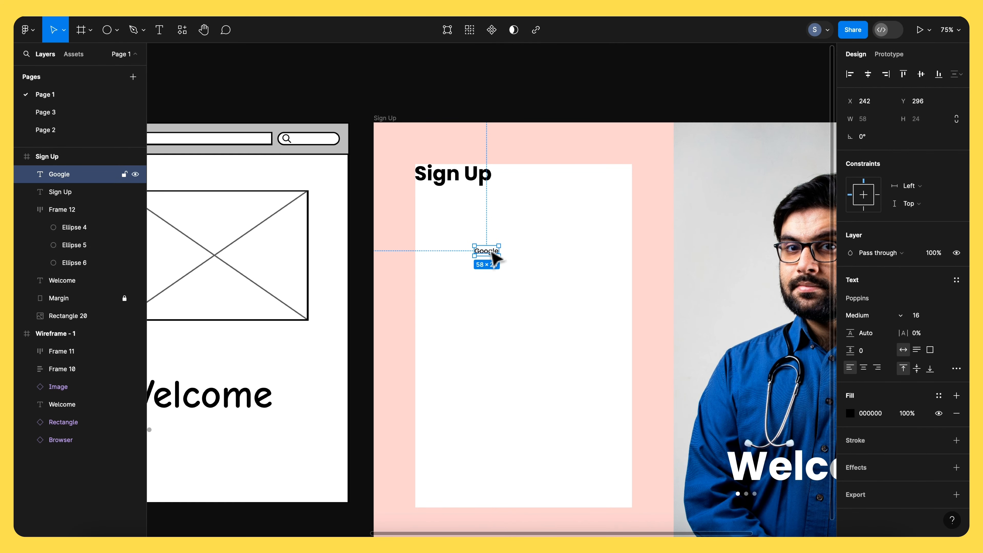
{"action": "key", "text": "shift+a"}
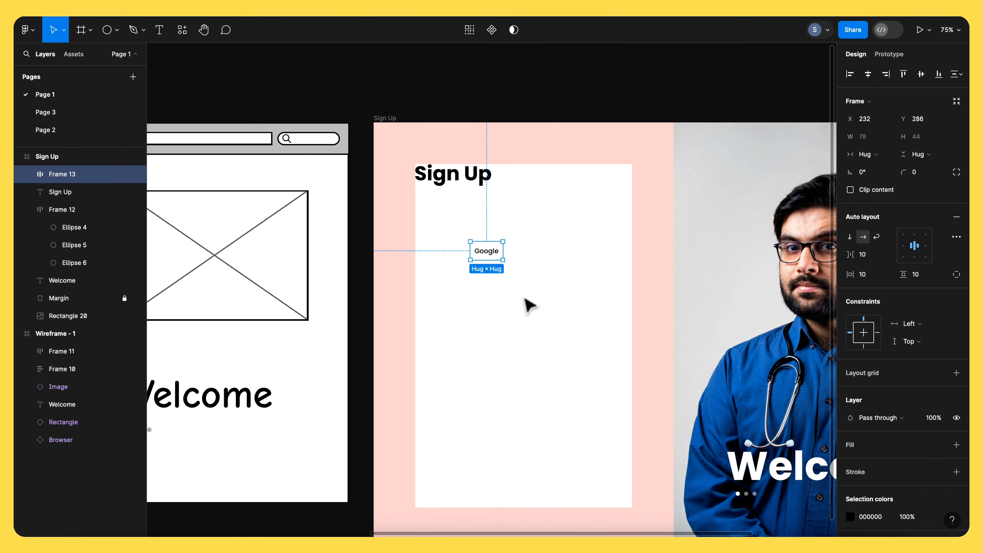
- Select the Google auto layout frame to style it as a button
{"action": "scroll", "coordinate": [528, 306], "scroll_direction": "up", "scroll_amount": 5}
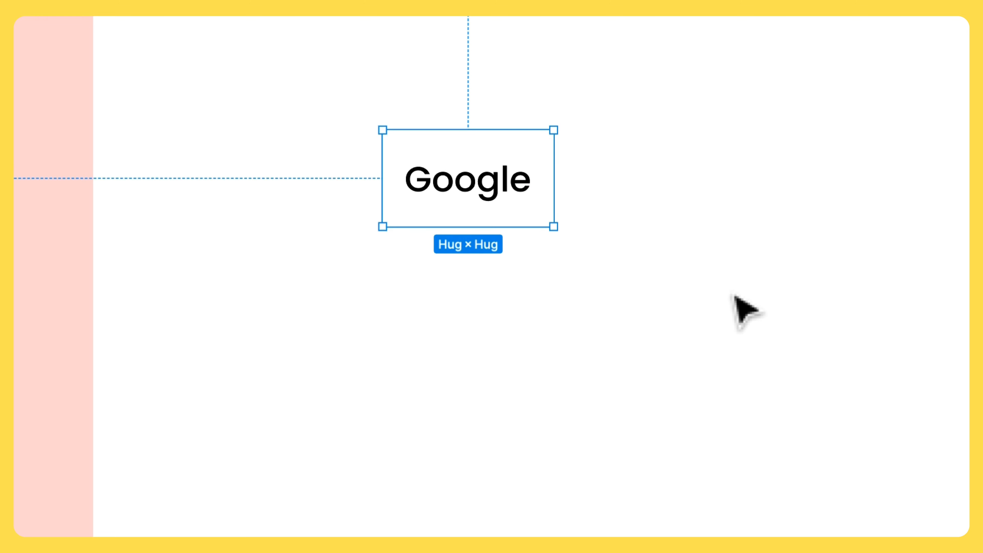
{"action": "scroll", "coordinate": [731, 296], "scroll_direction": "up", "scroll_amount": 2}
{"action": "scroll", "coordinate": [731, 296], "scroll_direction": "left", "scroll_amount": 2}
{"action": "left_click", "coordinate": [680, 323]}
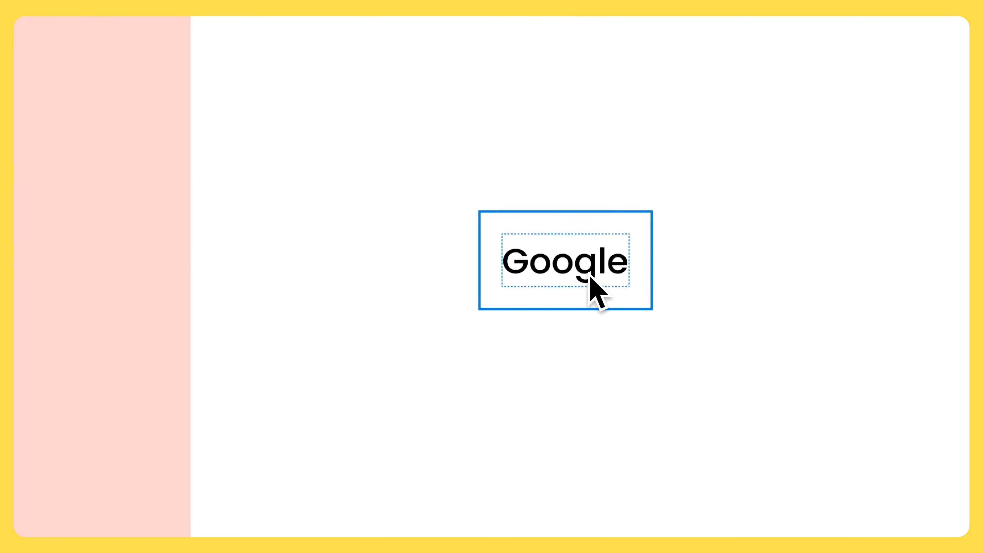
{"action": "left_click", "coordinate": [588, 274]}
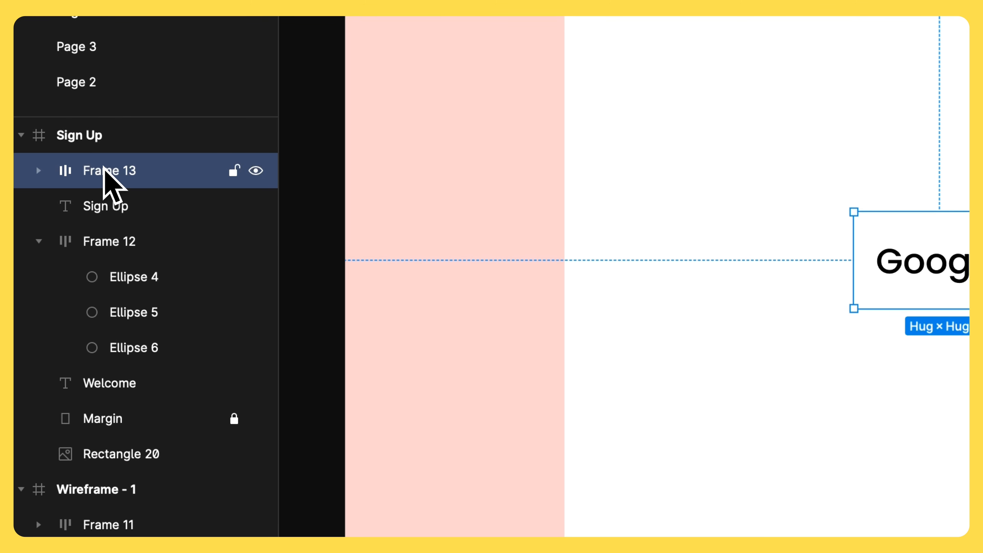